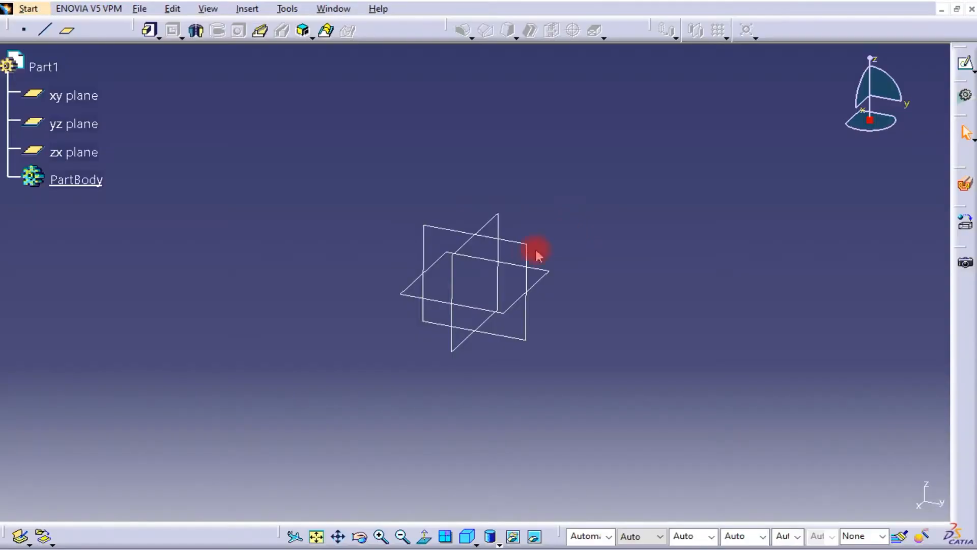
Step: Start a sketch on the yz plane and draw two concentric circles at the origin, about 94 mm and 136 mm in diameter
left_click(535, 251)
left_click(963, 68)
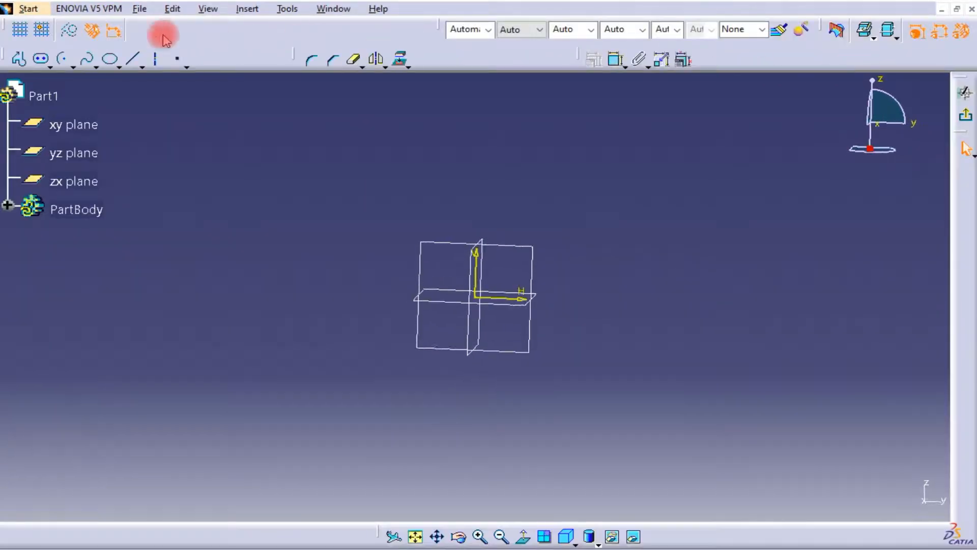
left_click(70, 68)
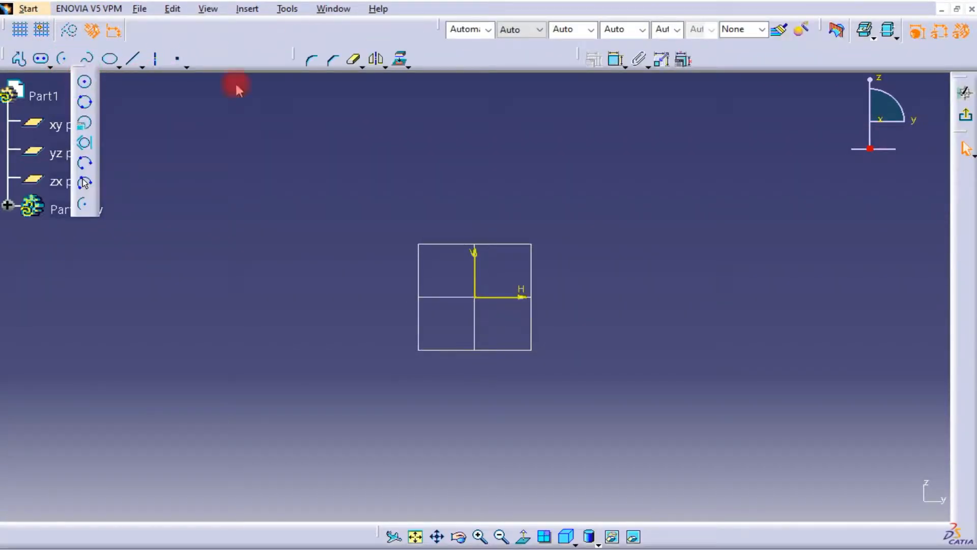
left_click(475, 297)
left_click(543, 239)
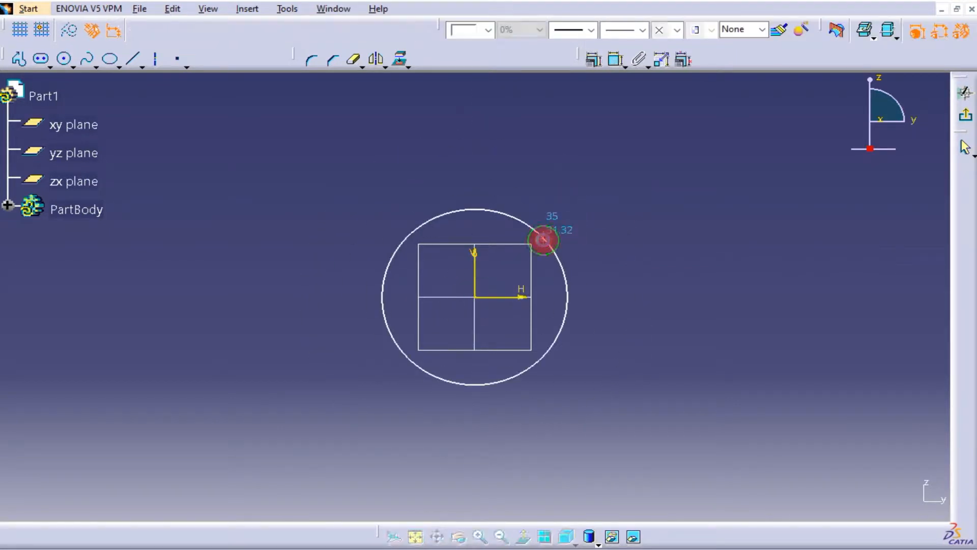
left_click(65, 60)
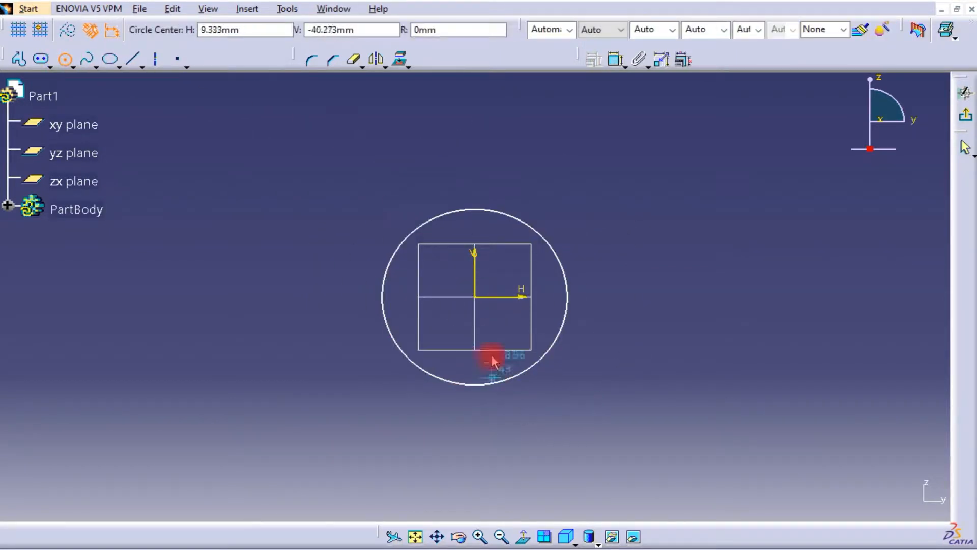
left_click(476, 298)
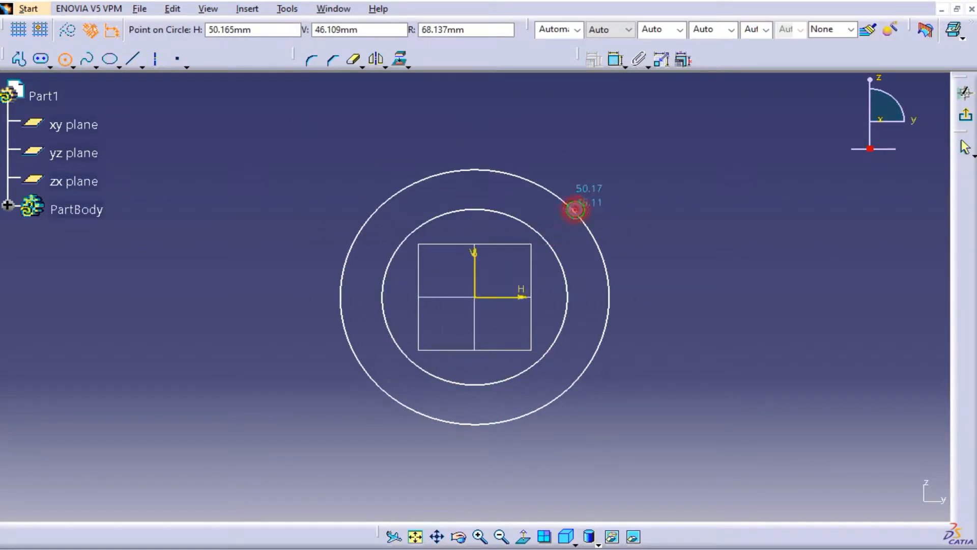
left_click(578, 207)
Step: Dimension the outer circle's diameter and set it to 112 mm
left_click(616, 59)
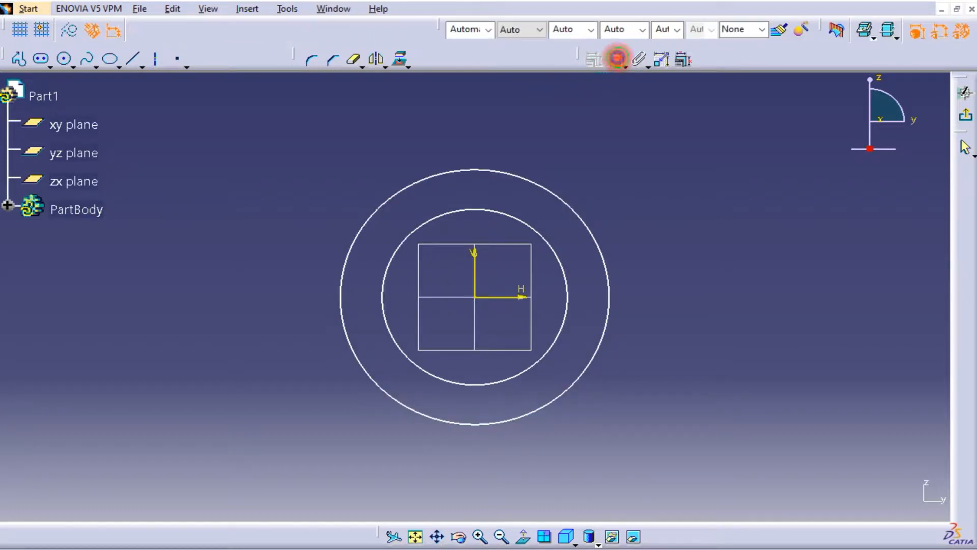
left_click(581, 209)
double_click(630, 179)
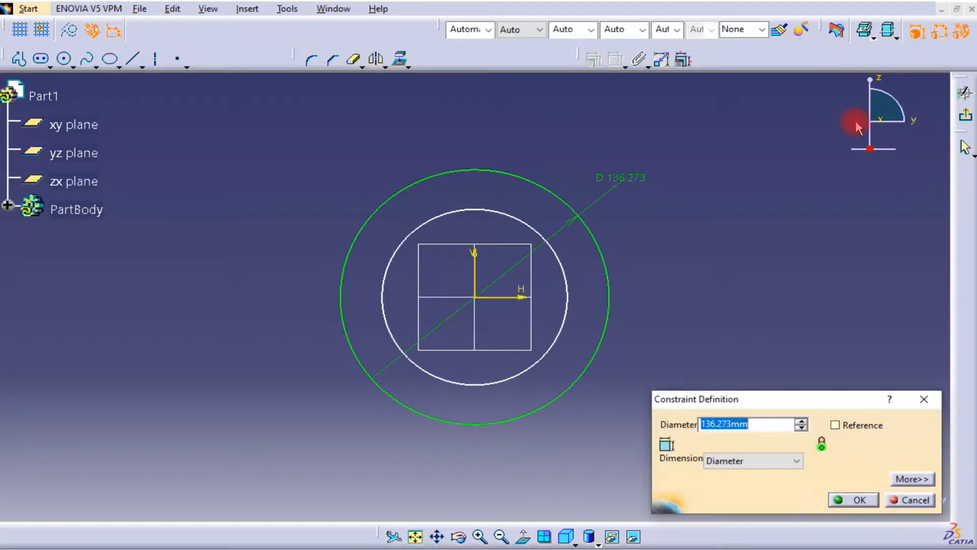
type("112")
key("Return")
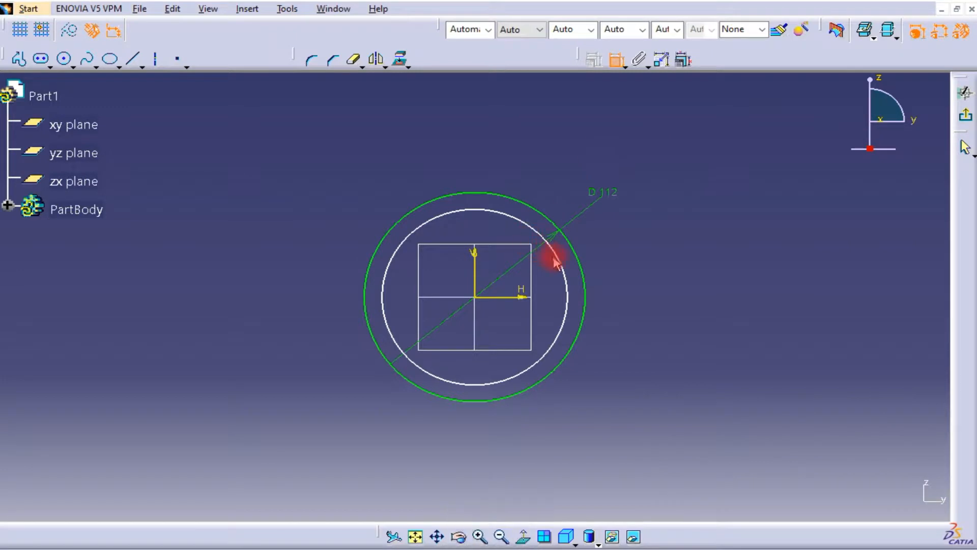
Step: Dimension the other circle's diameter and set it to 156 mm
left_click(556, 263)
left_click(624, 235)
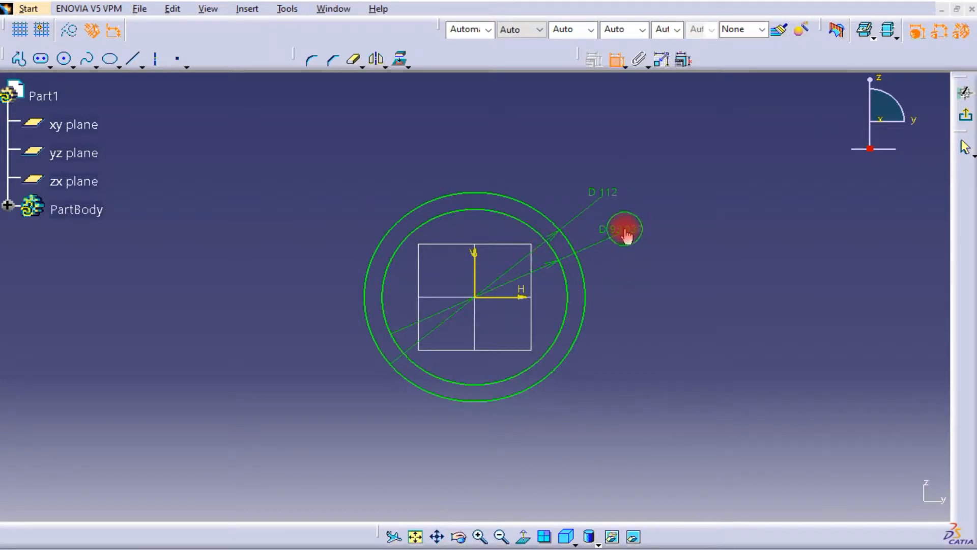
double_click(625, 230)
type("156")
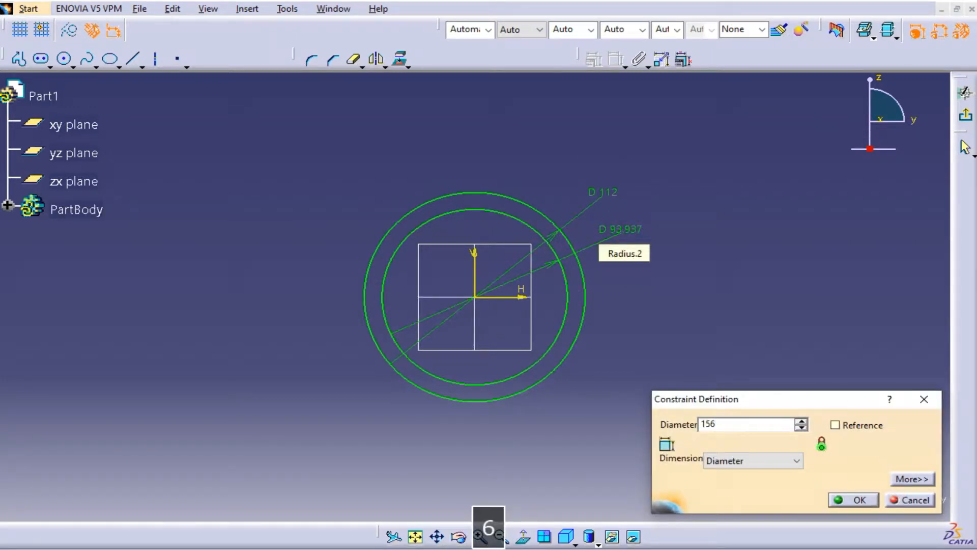
key("Return")
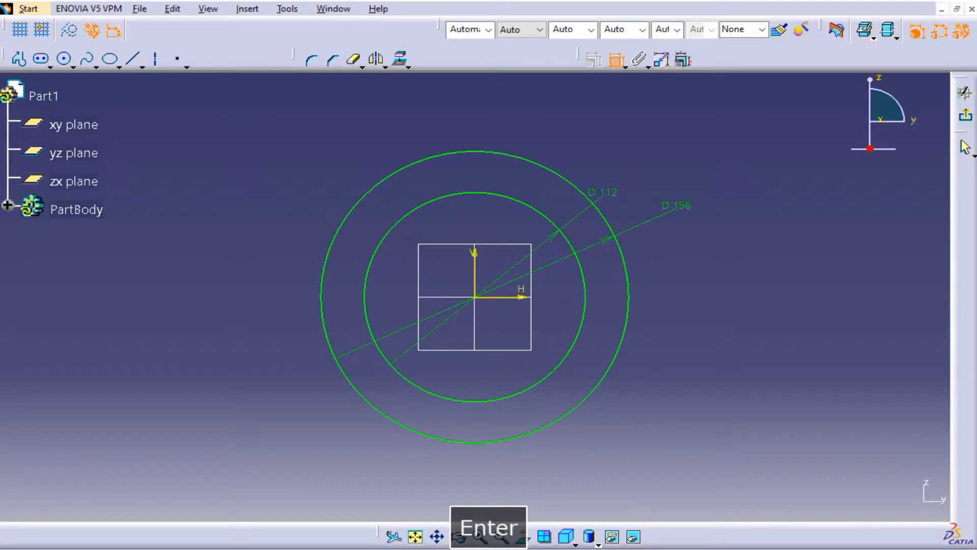
Step: Exit the sketch and extrude the two-circle profile as a 5 mm pad
left_click(966, 113)
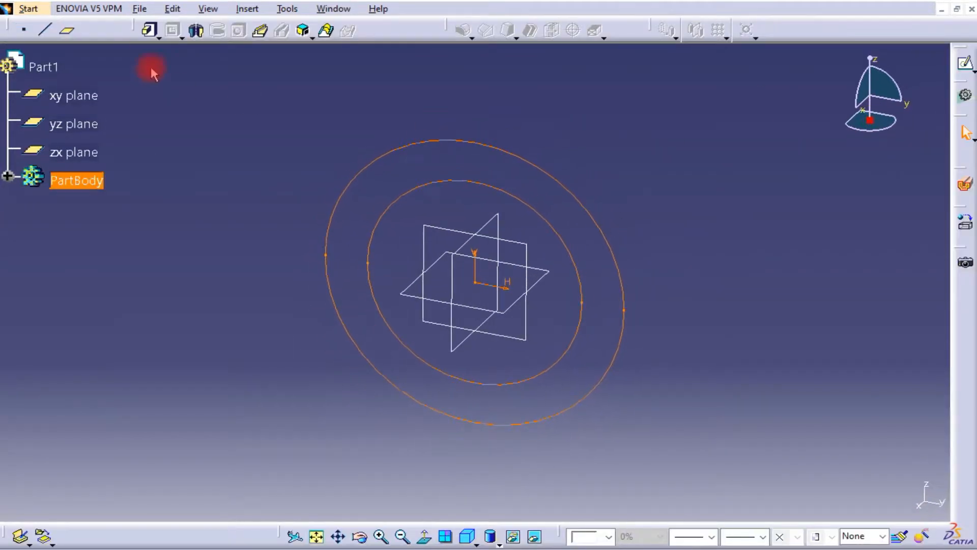
left_click(150, 30)
type("5")
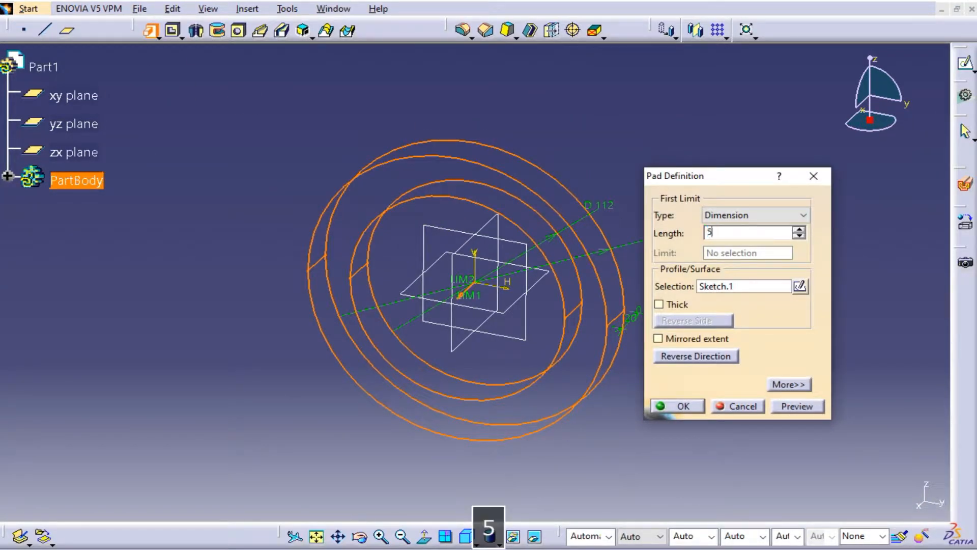
key("Return")
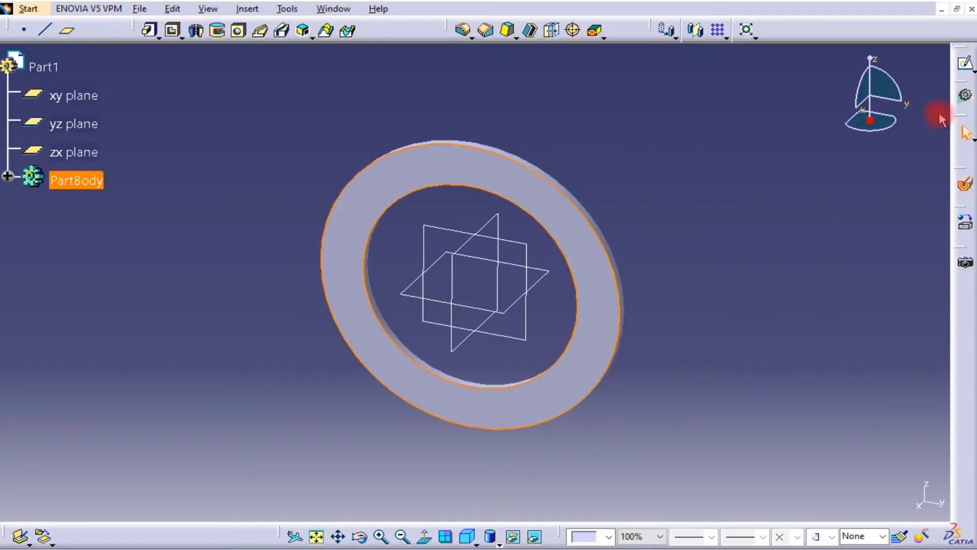
Step: Start a sketch on the ring's flat face and draw a circle about 16 mm in diameter on the vertical axis, in the lower rim
left_click(966, 64)
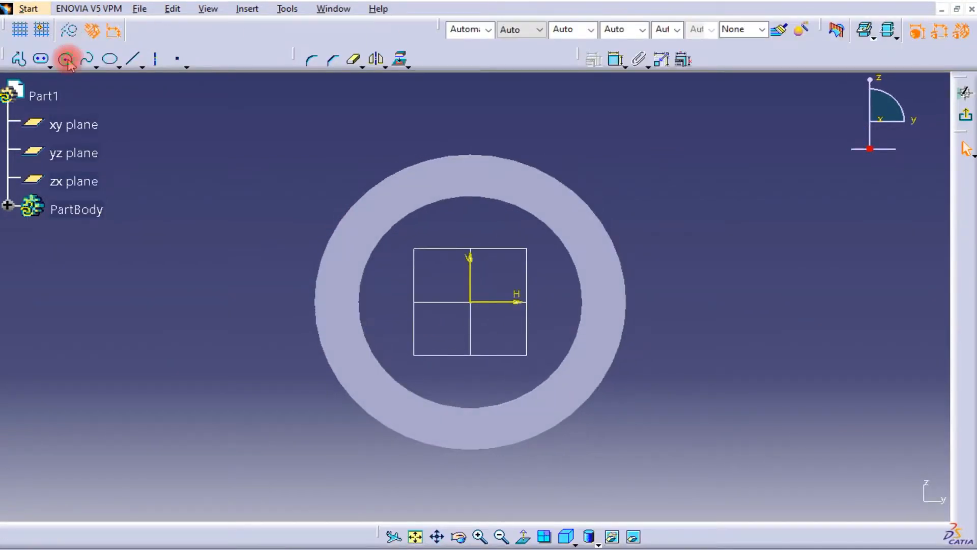
left_click(65, 59)
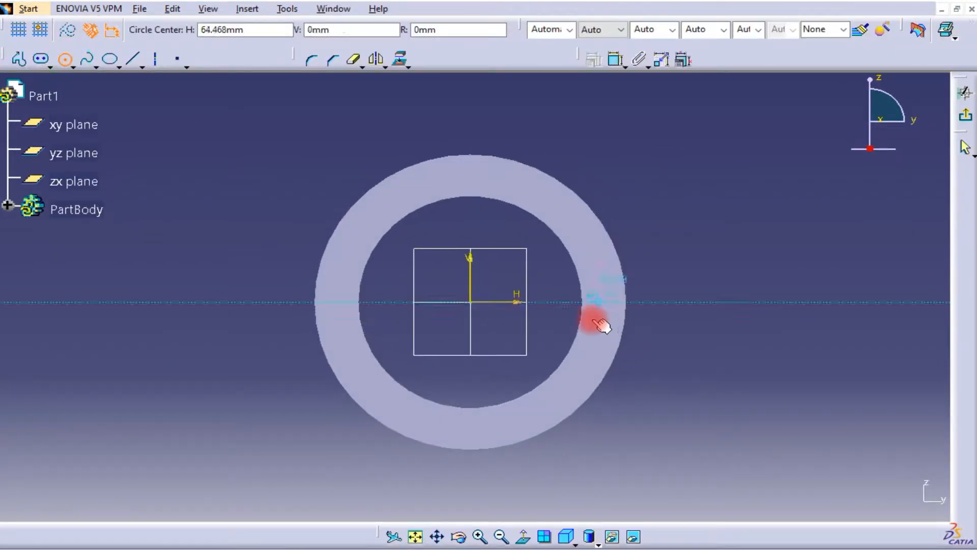
left_click(473, 432)
left_click(484, 421)
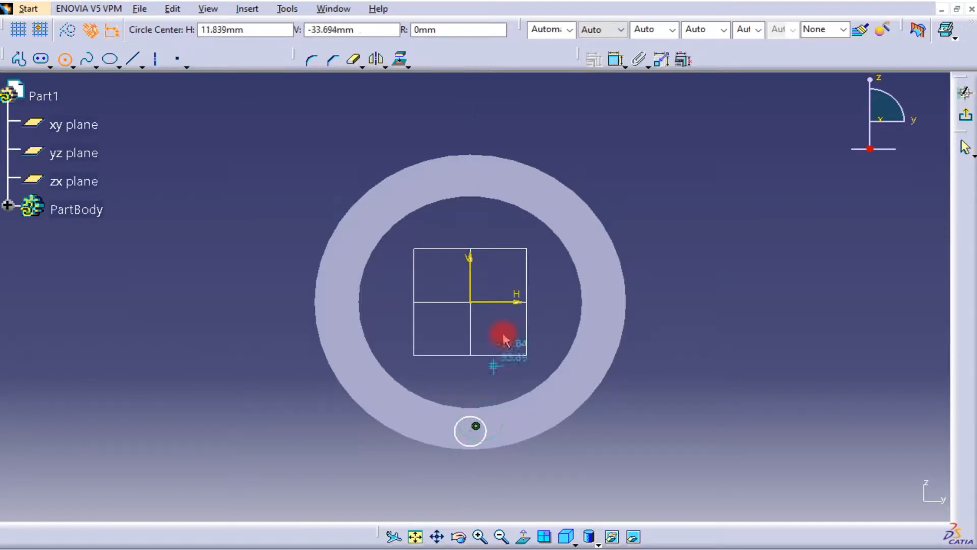
Step: Dimension the small circle's centre from the horizontal axis and set the distance to 70 mm
left_click(616, 61)
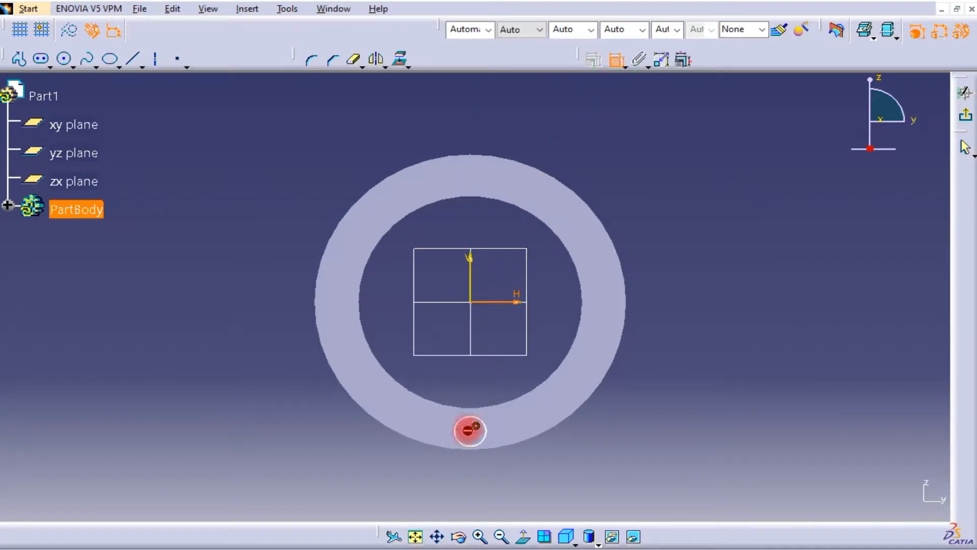
left_click(476, 432)
double_click(703, 349)
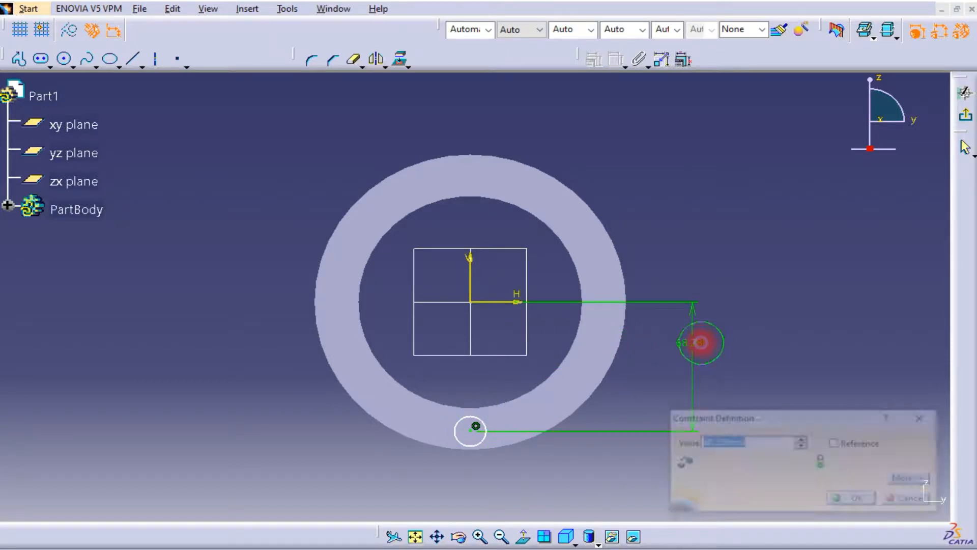
type("70")
key("Return")
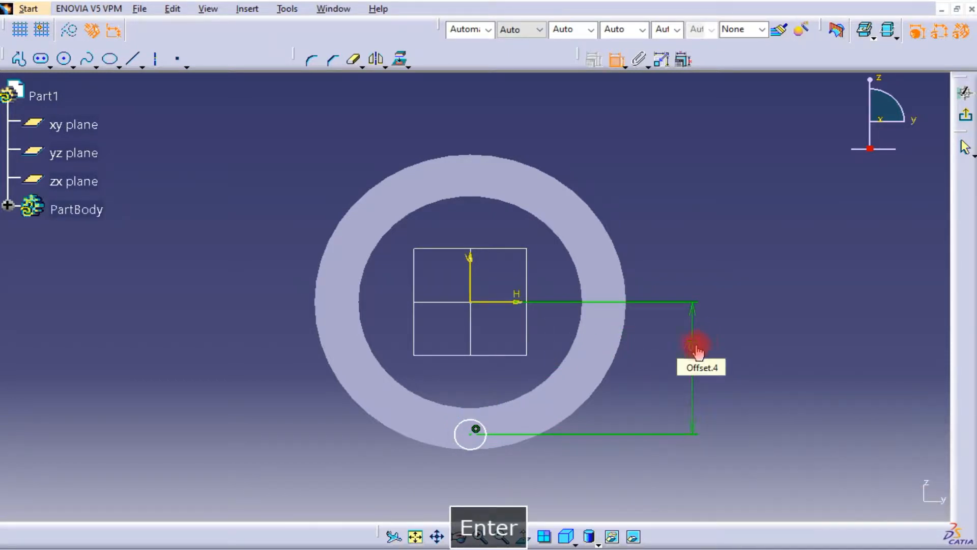
Step: Dimension the small circle's diameter and set it to 5 mm
left_click(481, 431)
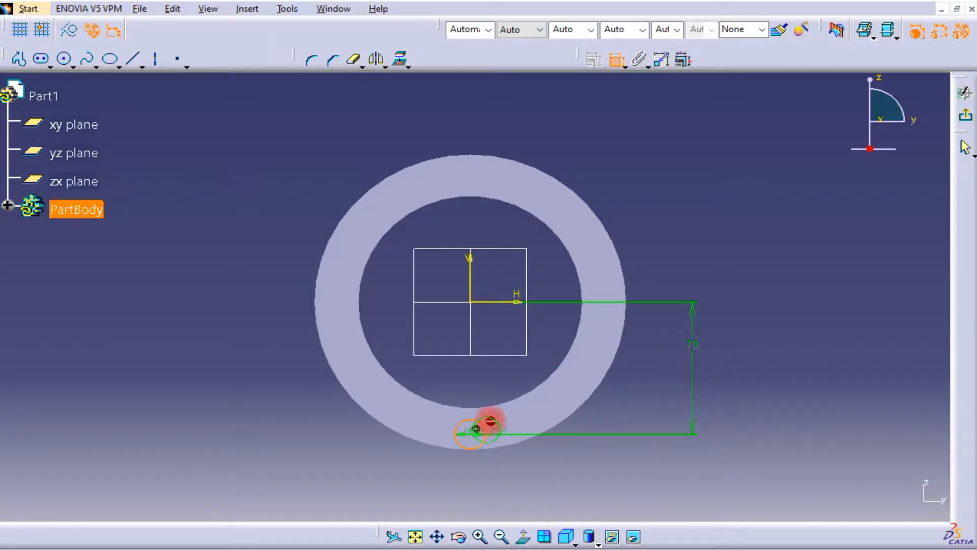
double_click(508, 391)
type("5")
key("Return")
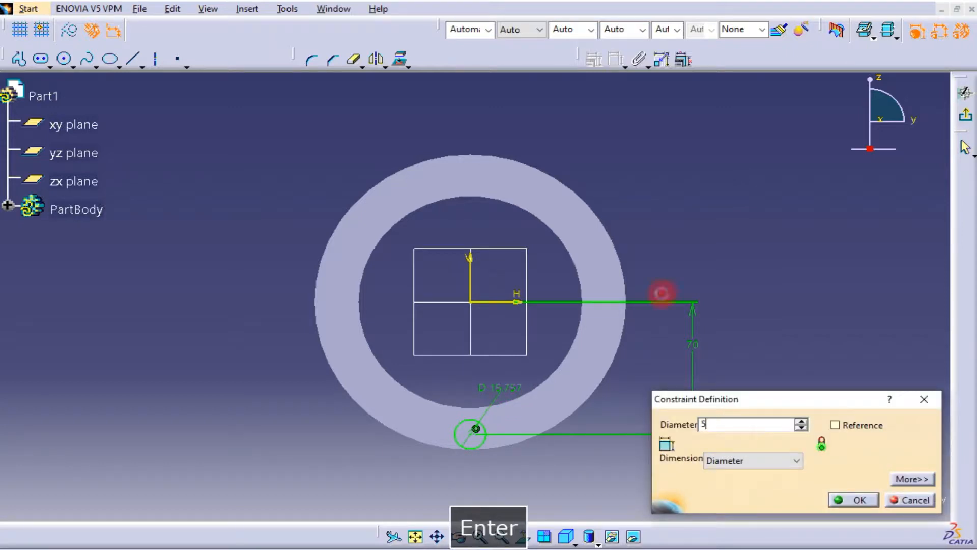
Step: Exit the sketch and cut the small circle through the ring as a pocket 5 mm deep
left_click(966, 115)
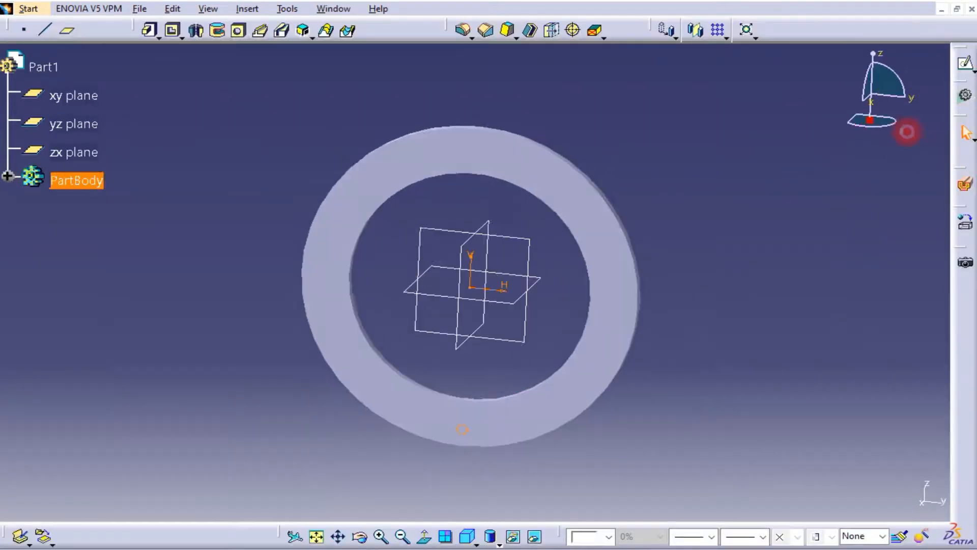
left_click(167, 33)
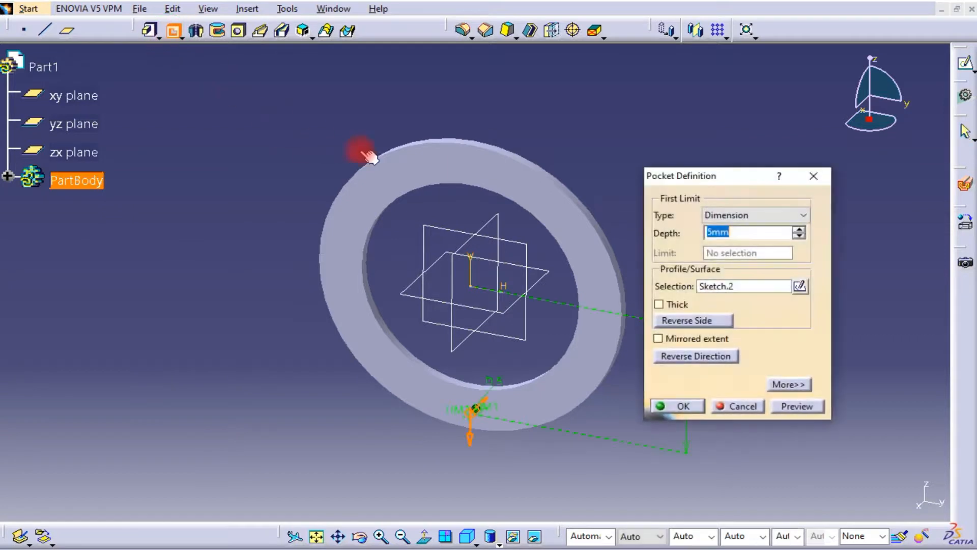
left_click(688, 406)
left_click(692, 396)
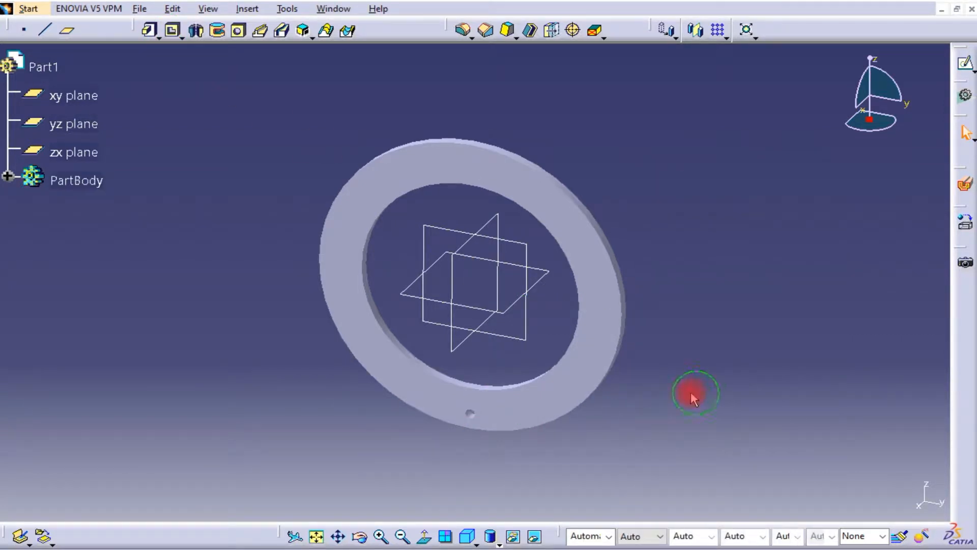
Step: Apply an edge fillet to both circular edges of the small hole
middle_click_drag(554, 382, 601, 152)
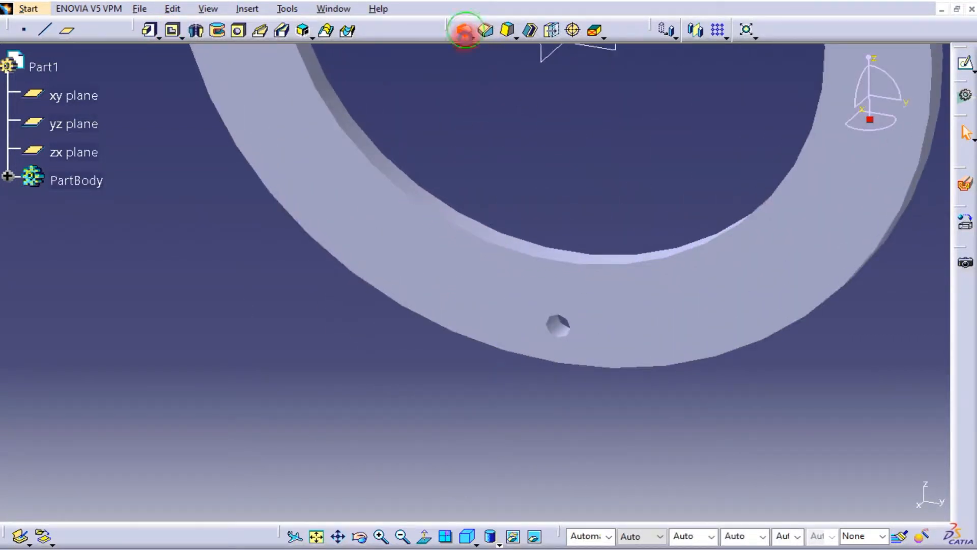
left_click(464, 30)
left_click(560, 327, "ctrl")
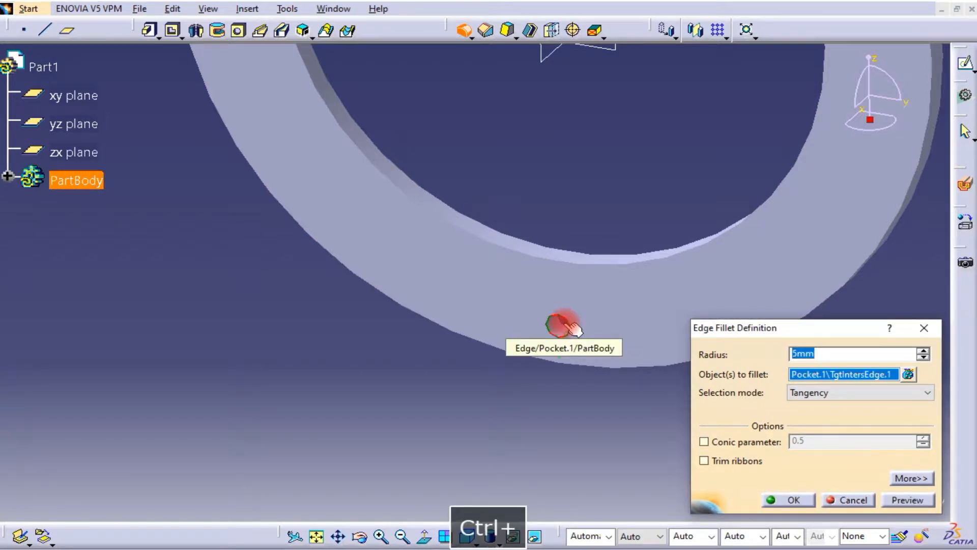
left_click(564, 326, "ctrl")
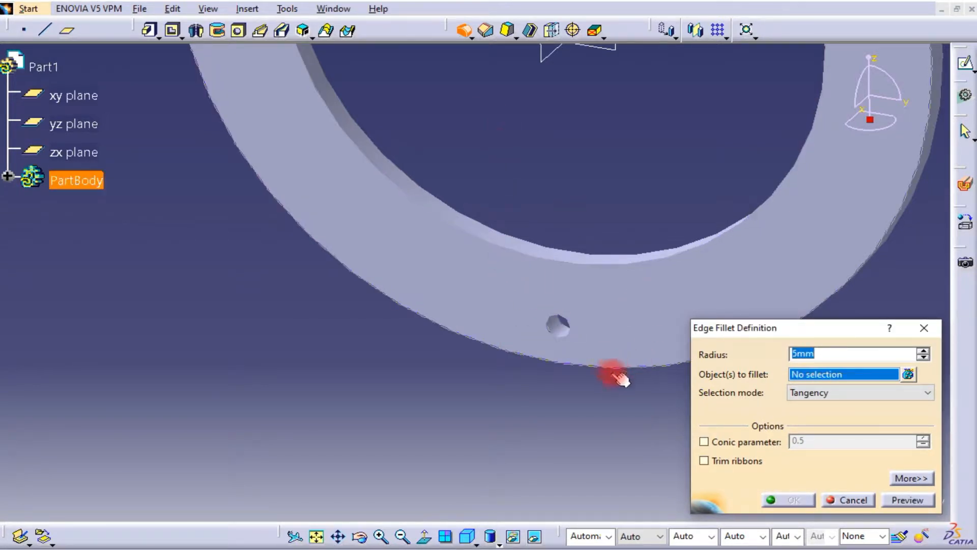
left_click(574, 329, "ctrl")
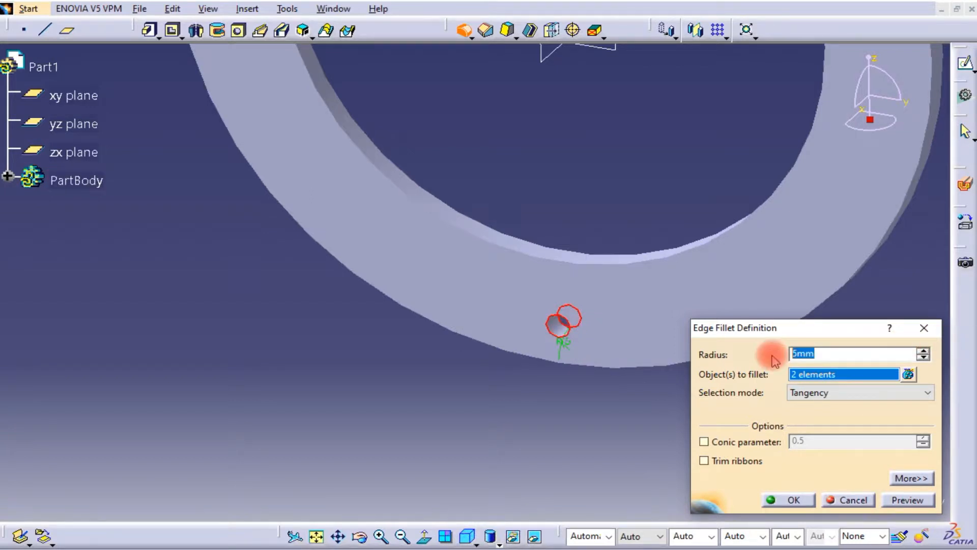
type("5")
key("Return")
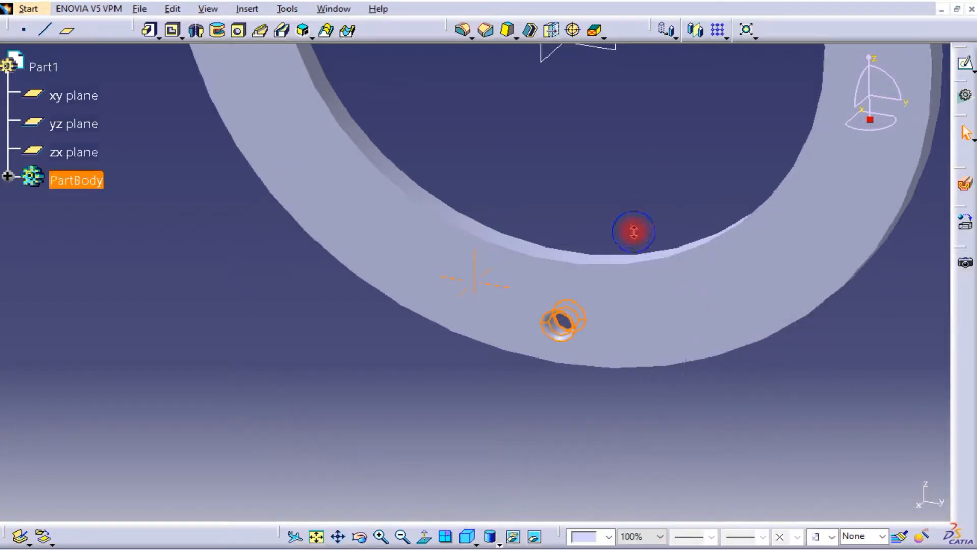
middle_click_drag(634, 231, 635, 355)
left_click(633, 354)
Step: Select the small hole's pocket together with its edge fillet and start a circular pattern of both features
middle_click_drag(410, 320, 427, 216)
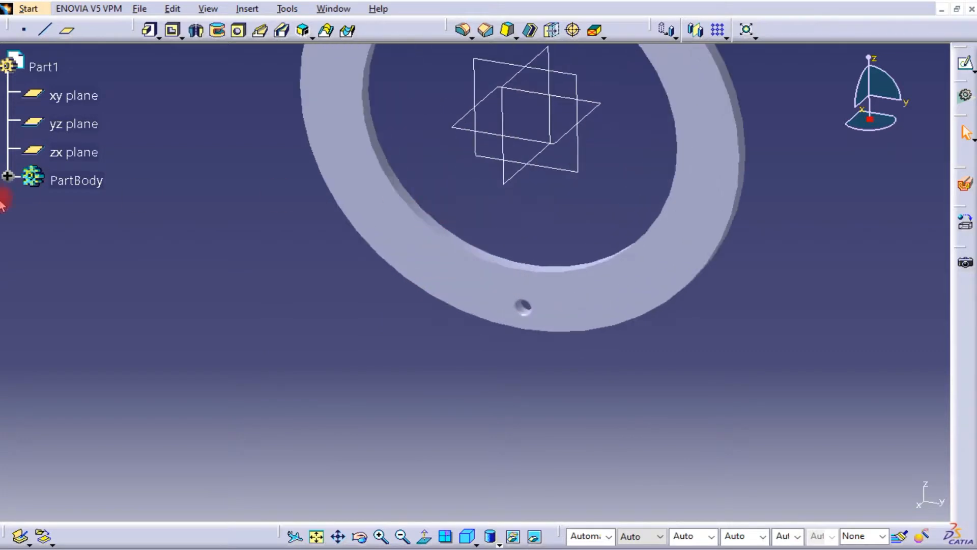
left_click(8, 176)
left_click(91, 209)
left_click(116, 268, "ctrl")
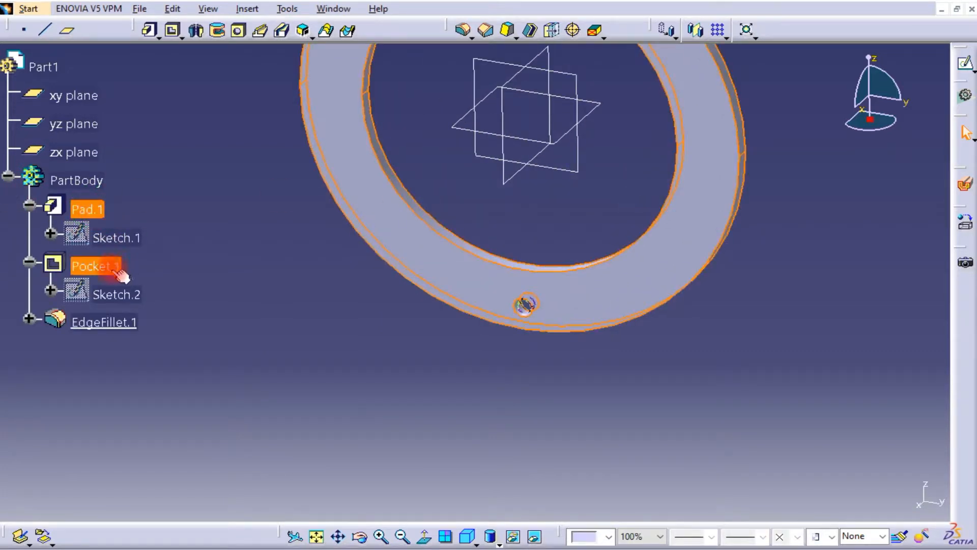
left_click(121, 266)
left_click(105, 322, "ctrl")
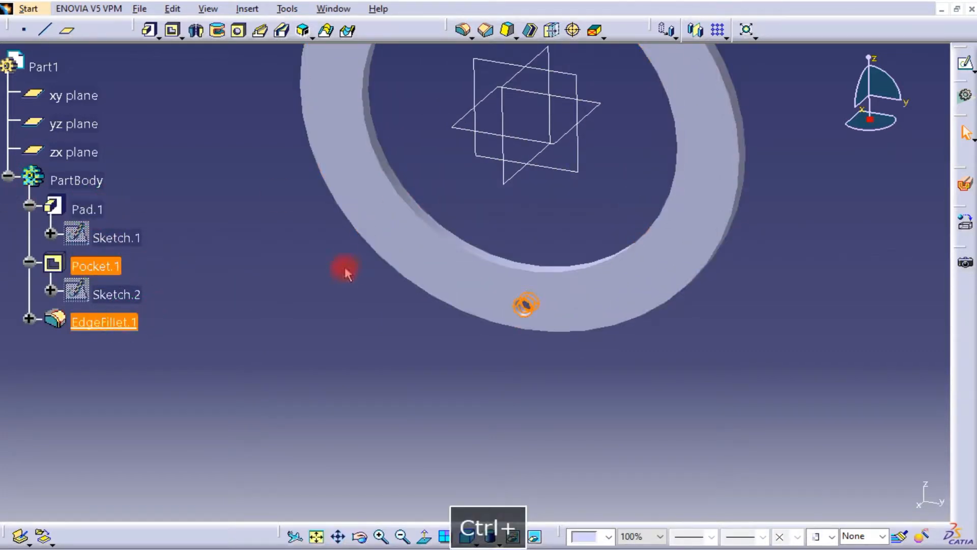
middle_click_drag(346, 269, 349, 356, "ctrl")
middle_click_drag(671, 110, 668, 178)
left_click(728, 38)
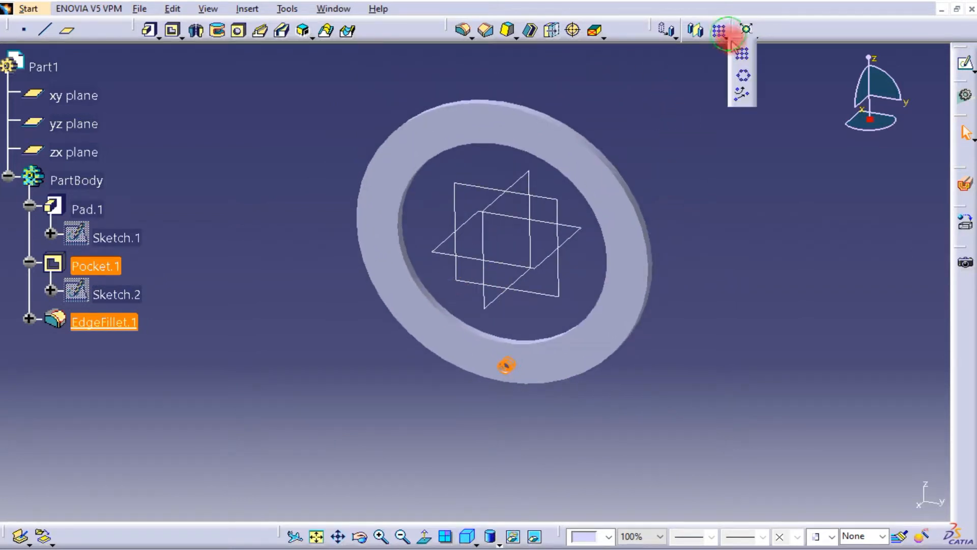
left_click(743, 76)
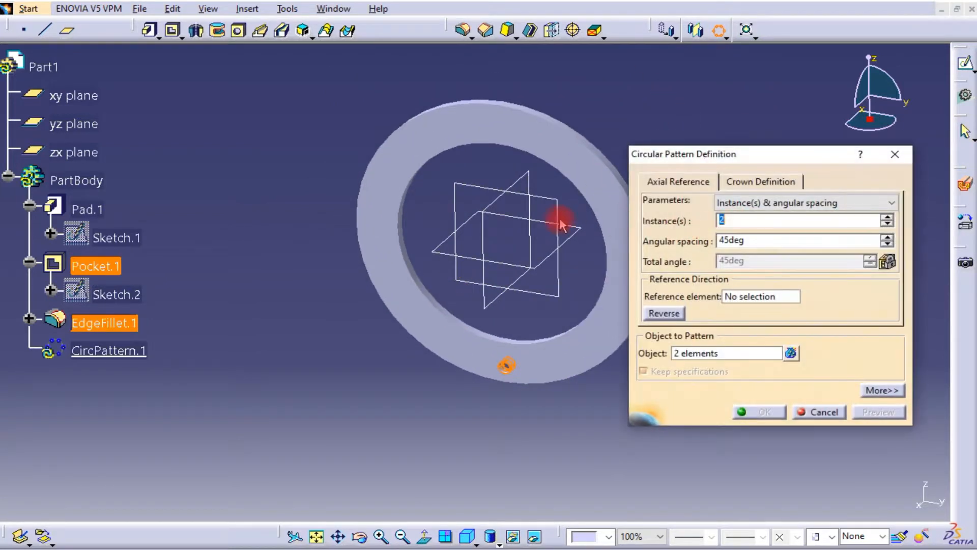
Step: Pattern the hole and its fillet as a complete crown of 5 instances, using the ring's flat face as the reference element
middle_click_drag(558, 221, 478, 253)
left_click(758, 223)
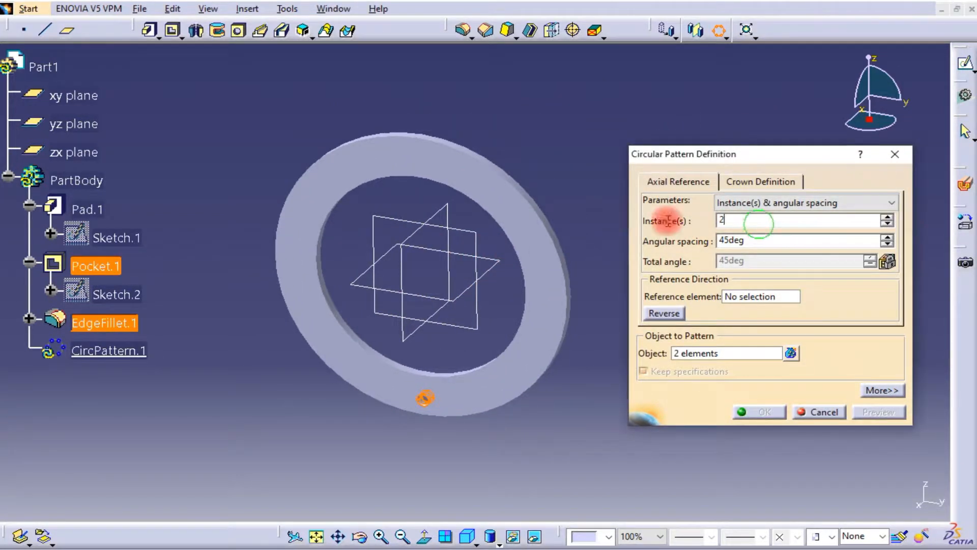
type("5")
left_click(732, 202)
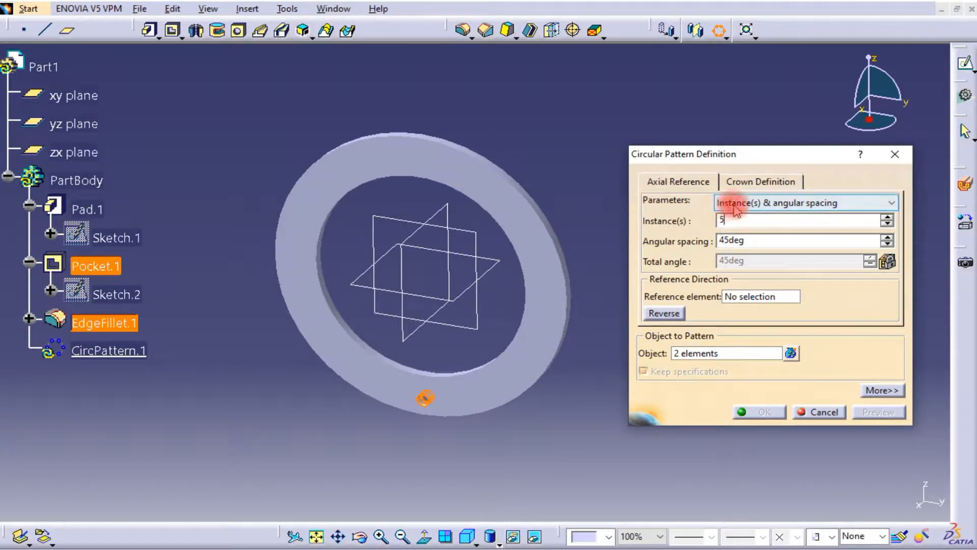
left_click(736, 252)
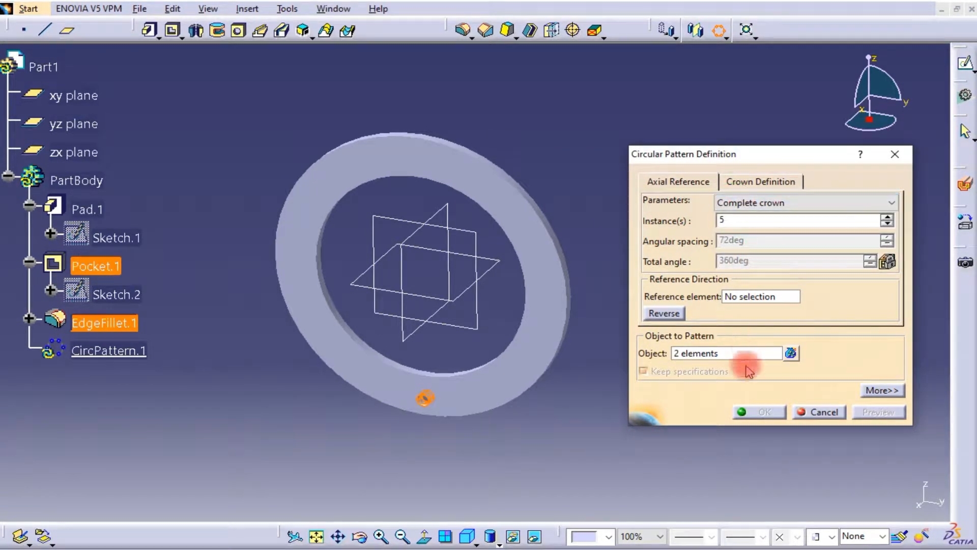
left_click(735, 297)
left_click(552, 242)
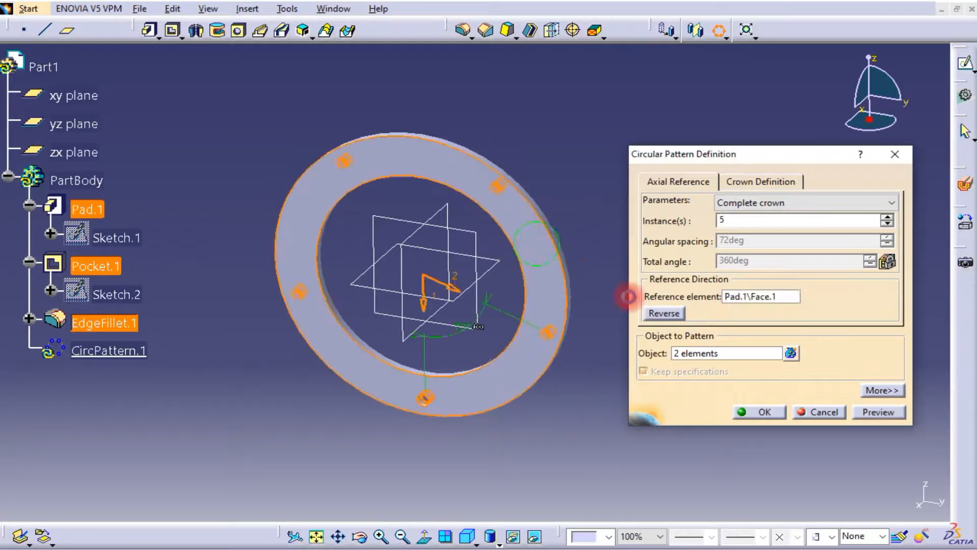
left_click(758, 412)
Step: Start a sketch on the ring's front face and project the ring's outer circular edge into it
middle_click_drag(668, 352, 670, 253)
left_click(526, 227)
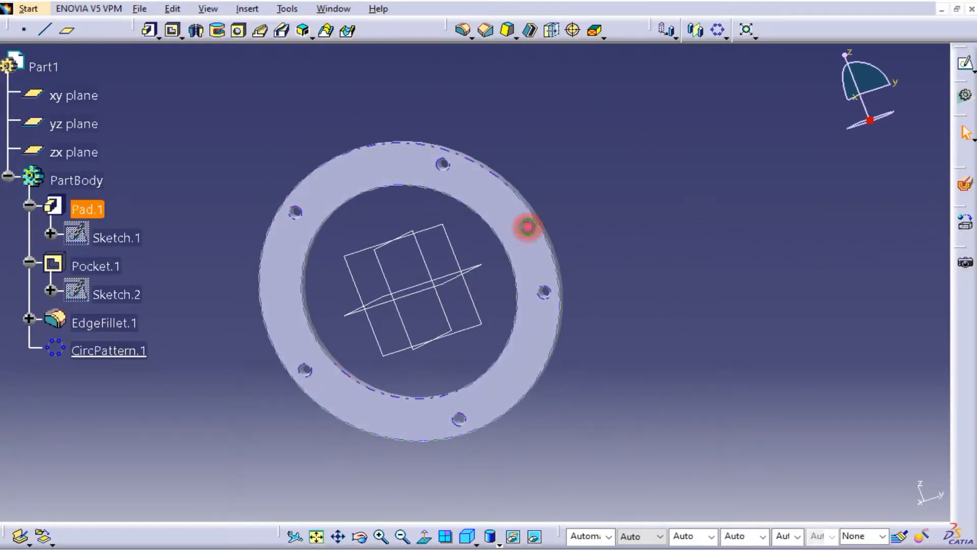
left_click(964, 65)
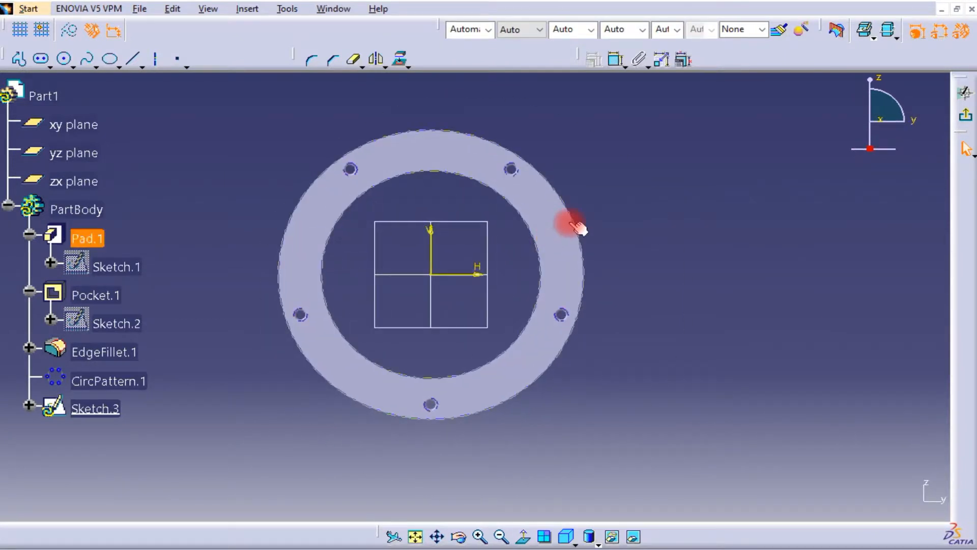
left_click(572, 224)
left_click(402, 60)
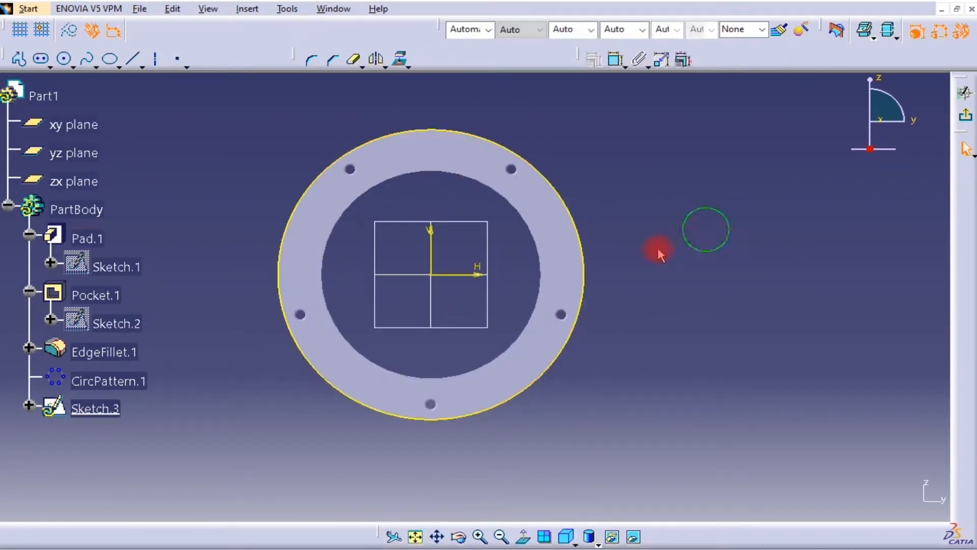
Step: Sketch a centre-point arc of about 17.8 mm radius over the ring's lower-left band, centred about 30 mm left of and 61.5 mm below the origin
middle_click_drag(654, 245, 731, 236)
left_click(65, 60)
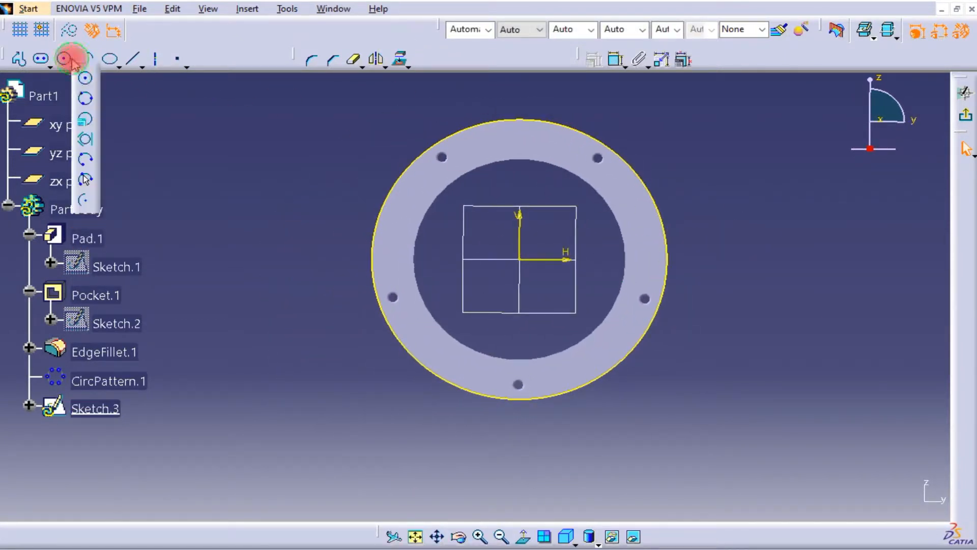
left_click(86, 201)
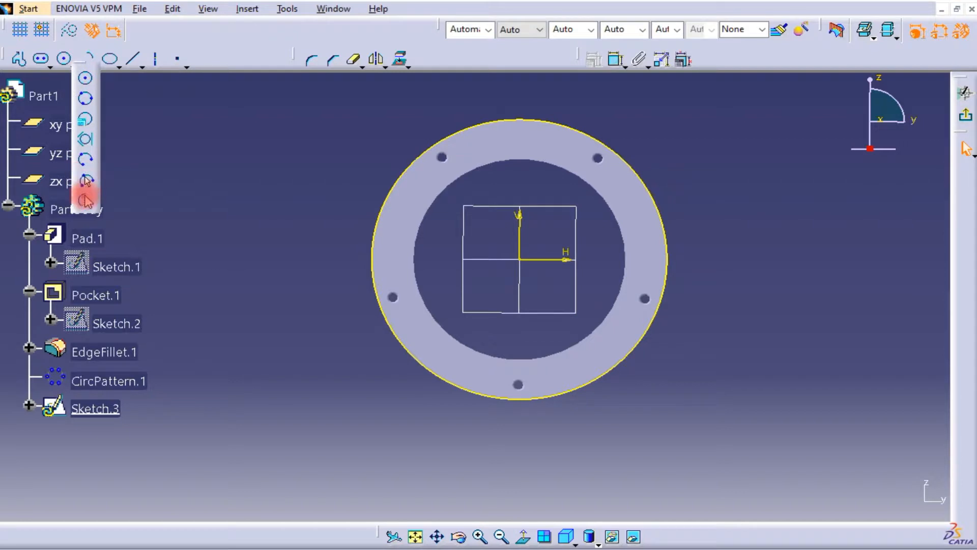
left_click(462, 369)
left_click(442, 351)
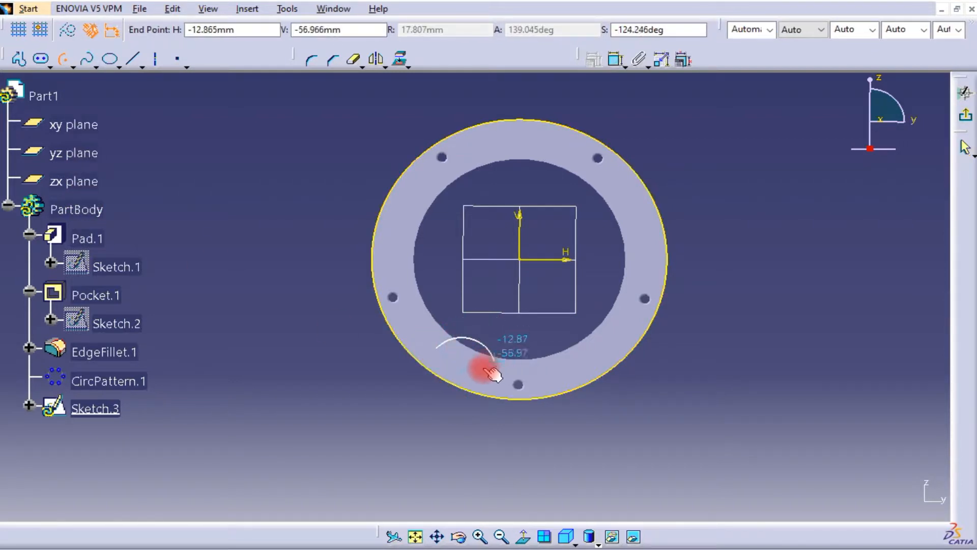
left_click(481, 383)
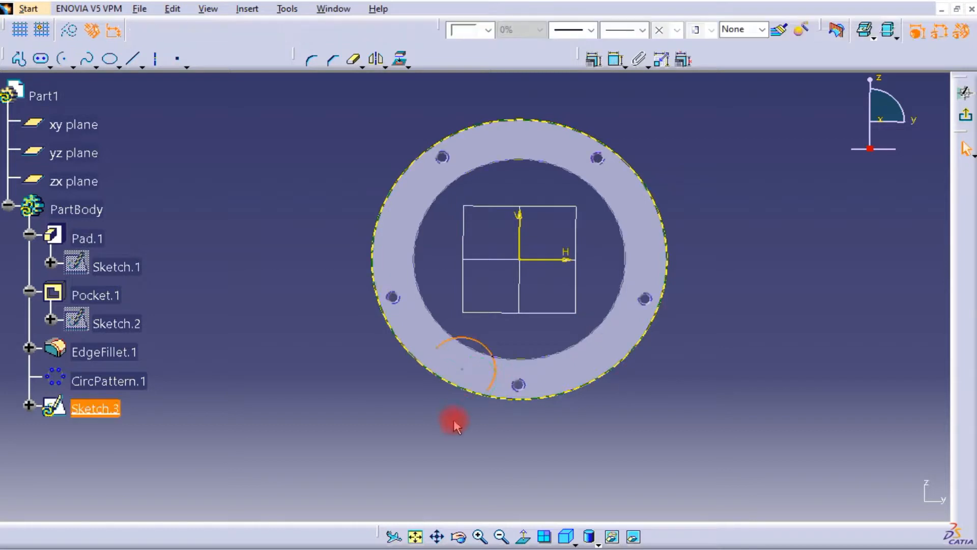
Step: Draw two parallel tangent lines from the arc's ends diagonally outward past the ring's outer edge, the lower one about 27 mm long
middle_click_drag(453, 421, 575, 294)
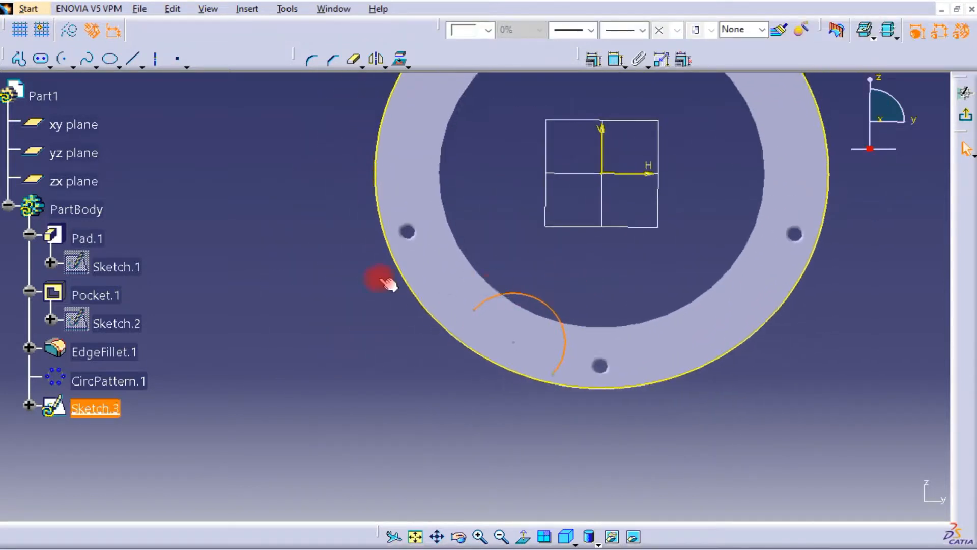
left_click(231, 254)
left_click(134, 58)
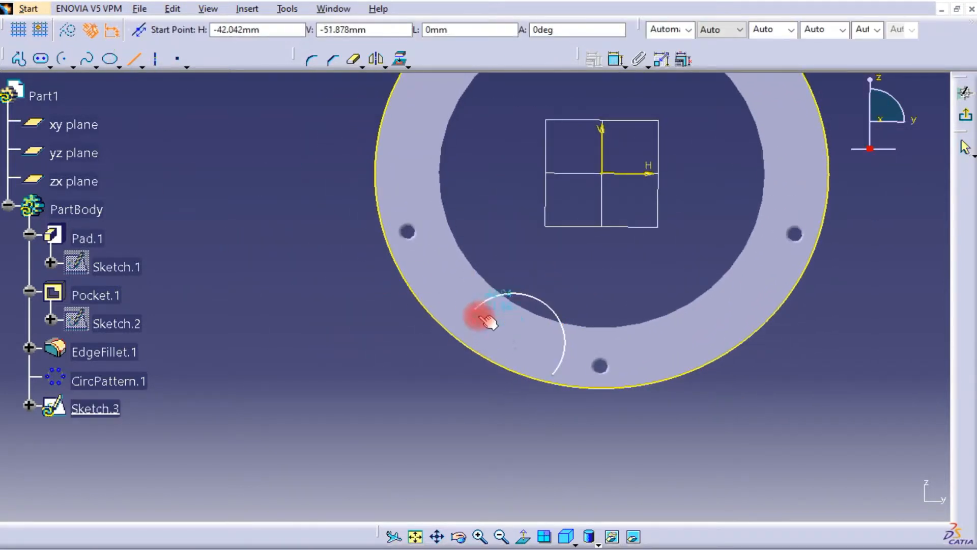
left_click_drag(474, 310, 413, 377)
left_click(133, 59)
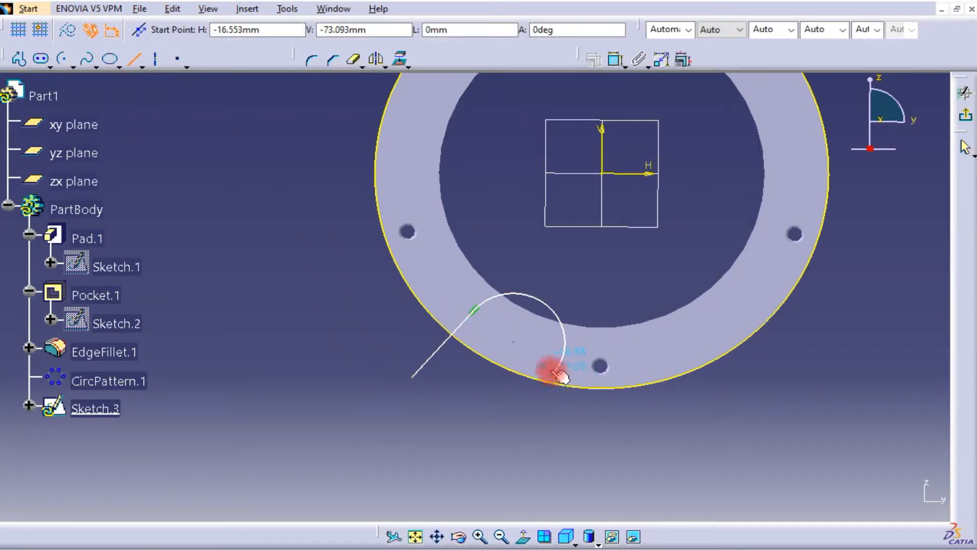
left_click_drag(560, 376, 504, 435)
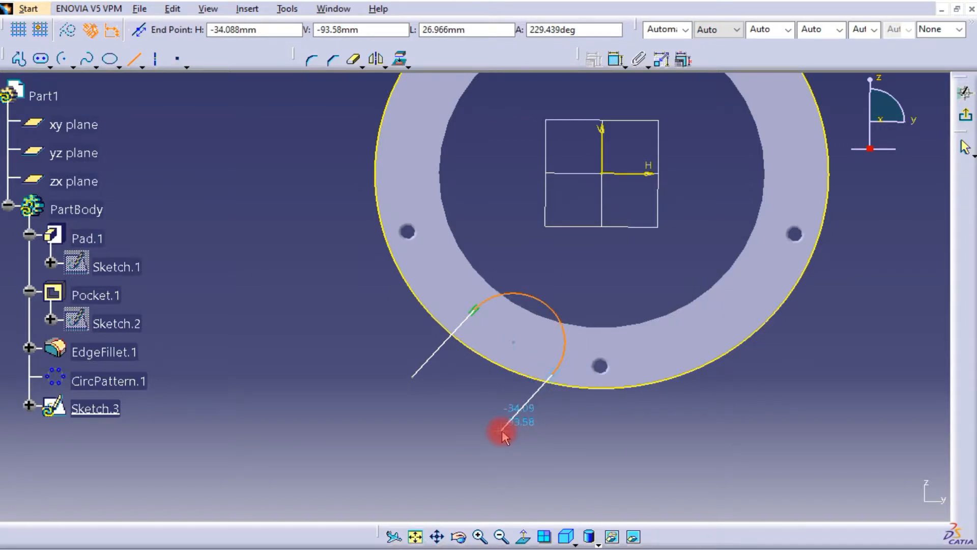
left_click(503, 435)
Step: Draw an axis line about 85 mm long from the arc's centre diagonally outward between the two tangent lines
middle_click_drag(579, 421, 540, 445)
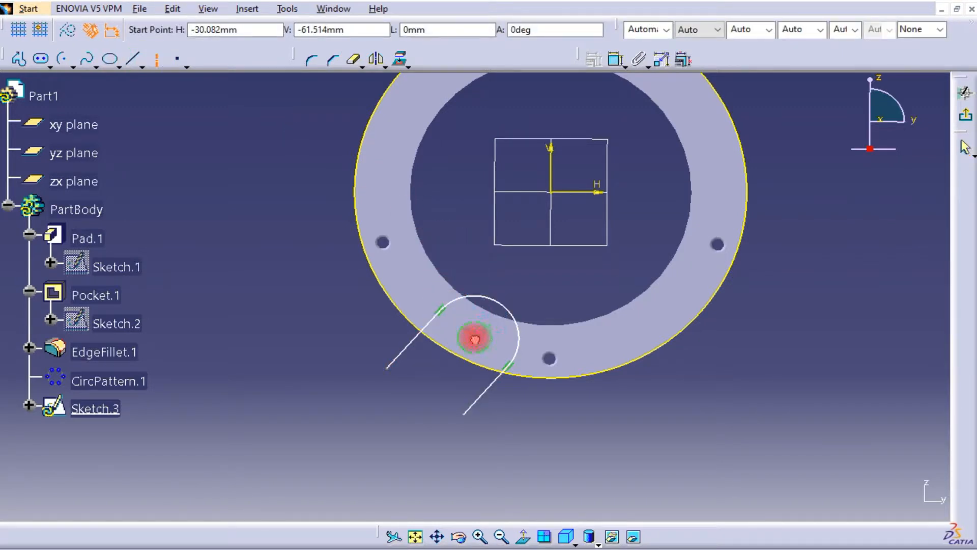
left_click(475, 338)
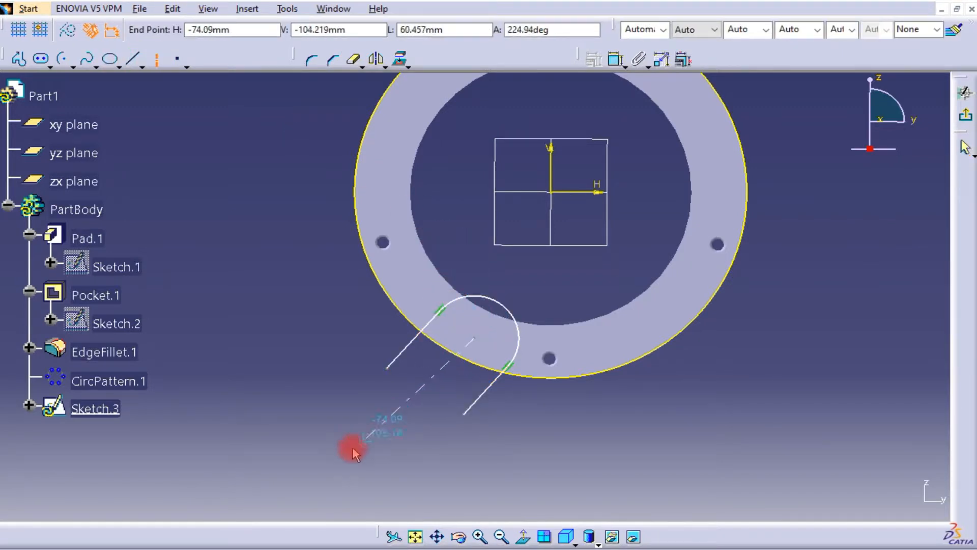
left_click(330, 487)
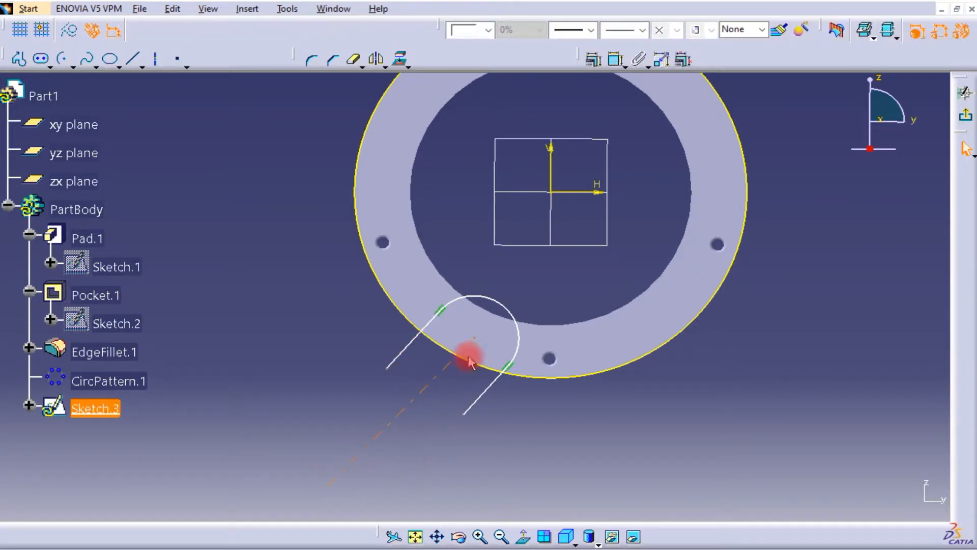
Step: Quick Trim the projected circle outside the notch and the ends of both lines beyond the ring's outer edge
left_click(353, 60)
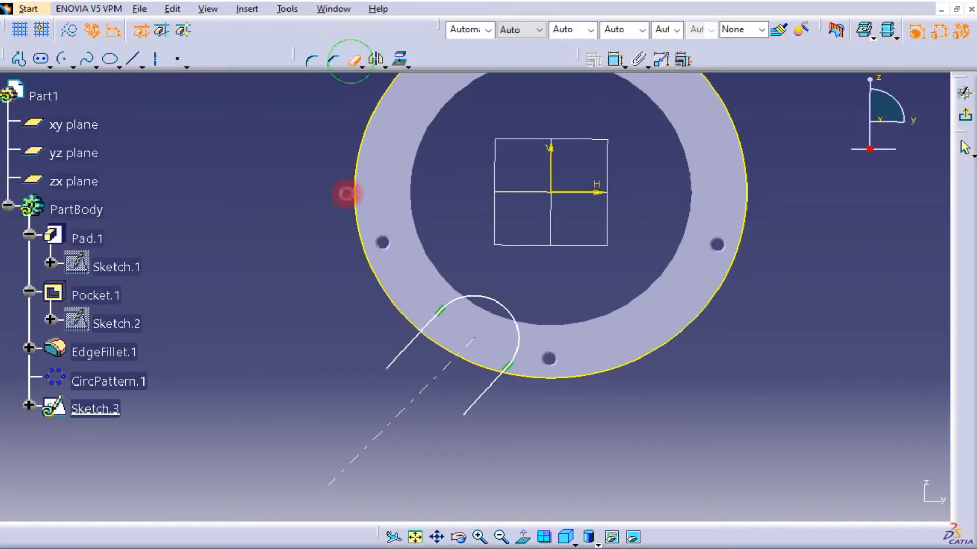
left_click(377, 270)
left_click(407, 344)
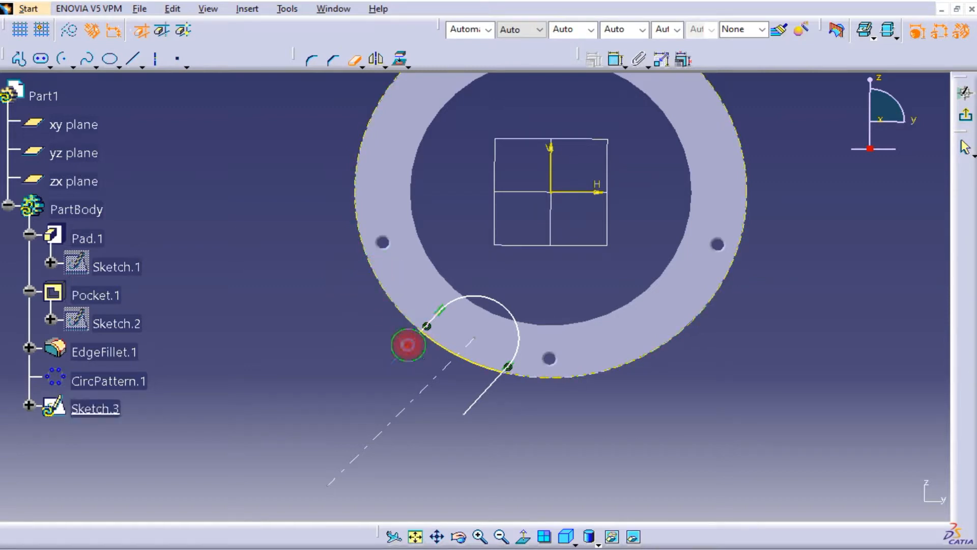
left_click(483, 401)
mouse_move(561, 266)
middle_mouse_down()
mouse_move(480, 302)
mouse_move(506, 276)
mouse_move(514, 328)
middle_mouse_up()
left_click(505, 275)
left_click(739, 324)
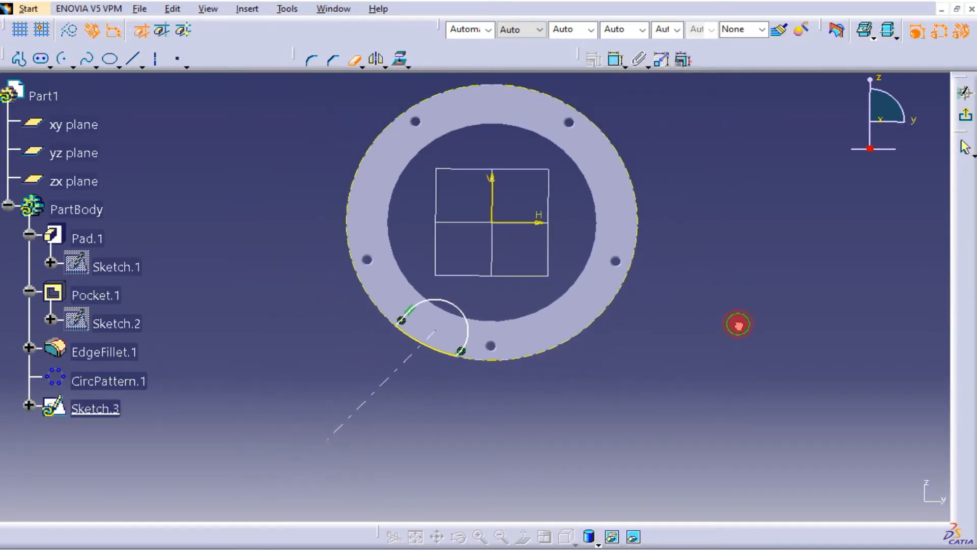
Step: Dimension the horizontal distances from the vertical axis to the notch's left corner and to the arc's centre
left_click(616, 60)
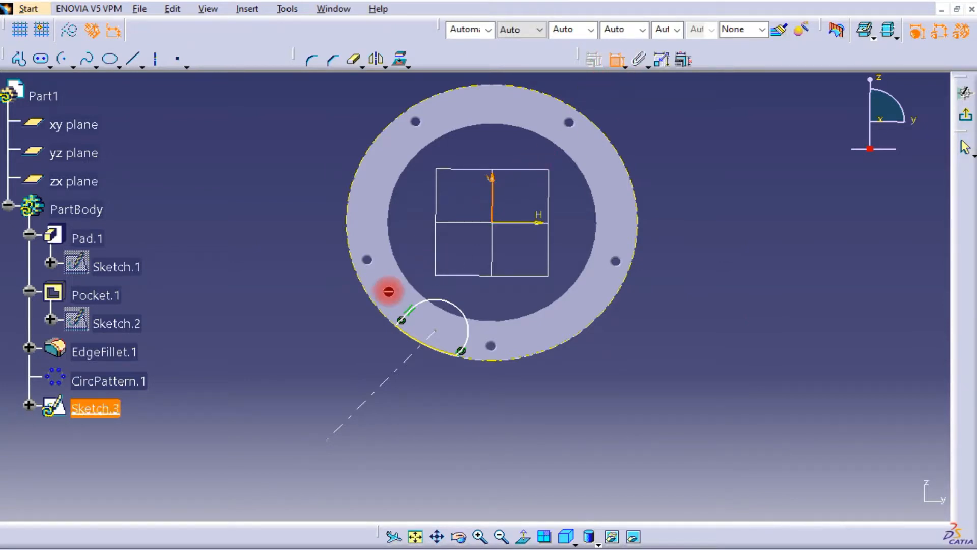
left_click(398, 326)
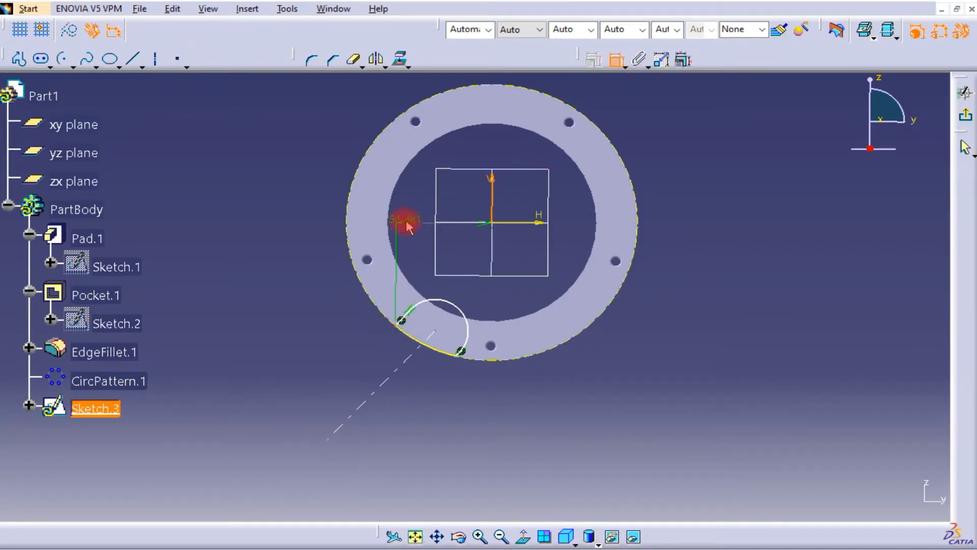
left_click(422, 222)
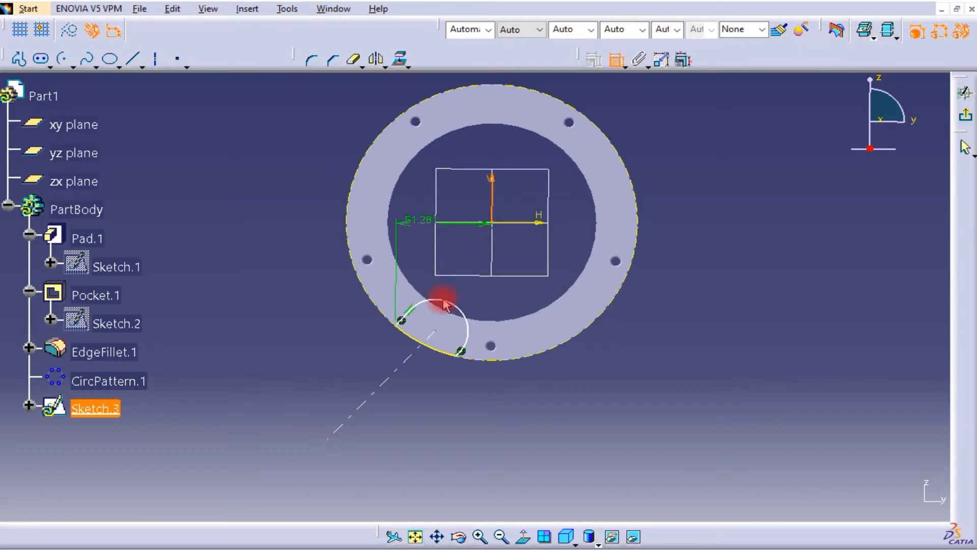
left_click(438, 332)
left_click(448, 255)
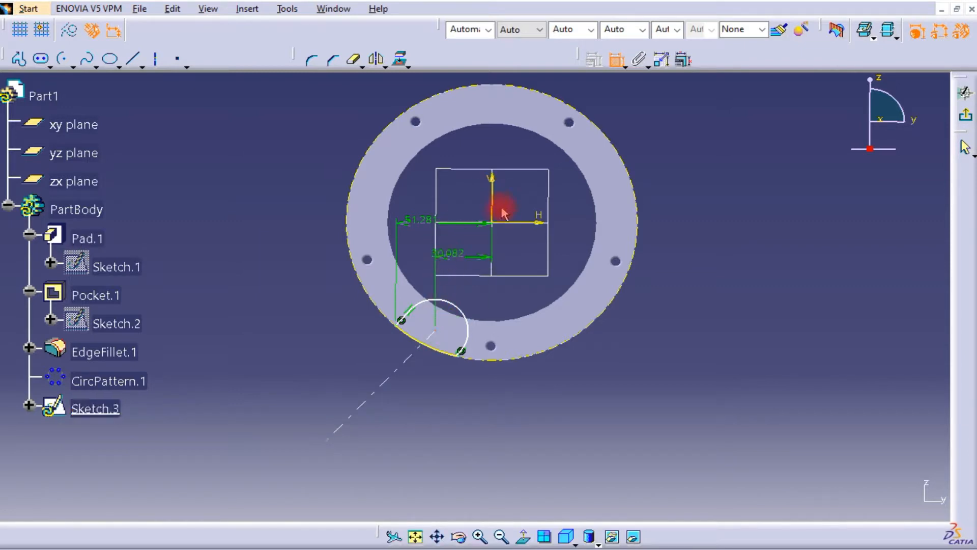
Step: Dimension the arc centre's vertical distance from the horizontal axis and the angle between the drawn axis line and the horizontal axis
left_click(439, 331)
left_click(522, 299)
left_click(540, 222)
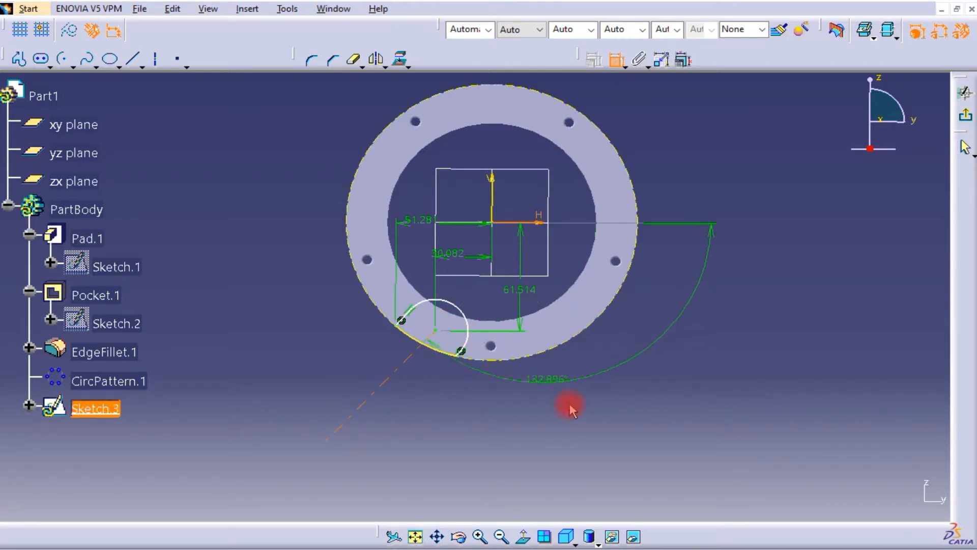
left_click(626, 407)
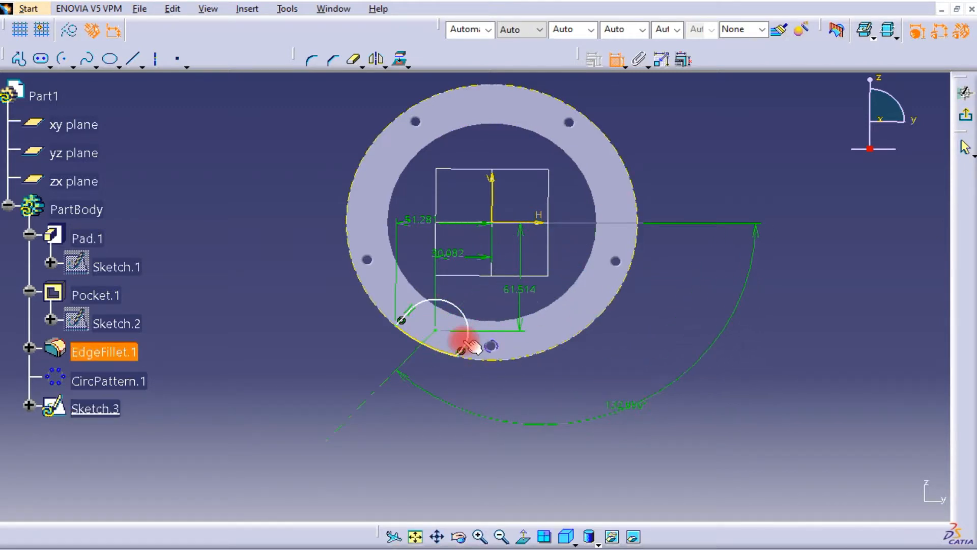
Step: Dimension the angle between the drawn axis line and the notch's short straight side
left_click(439, 341)
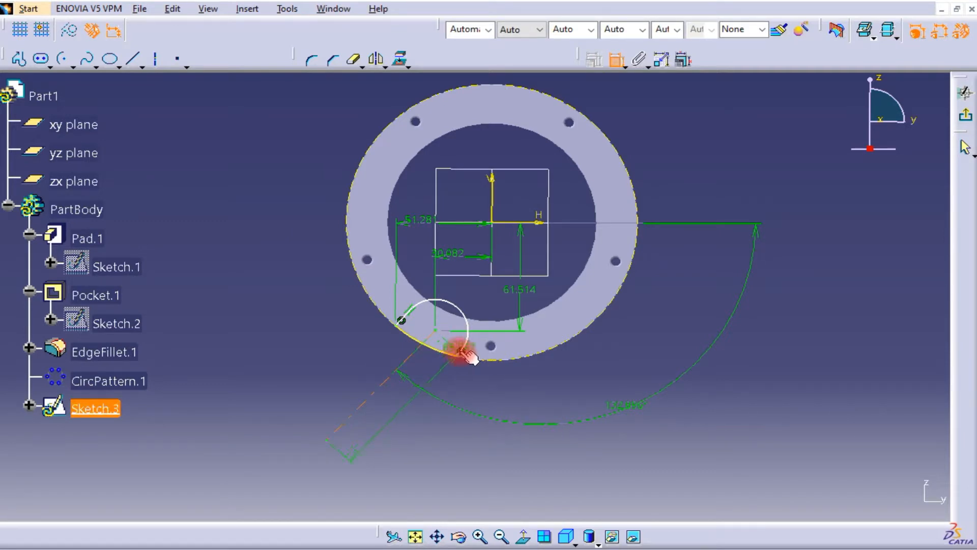
mouse_move(474, 330)
middle_mouse_down()
mouse_move(504, 286)
mouse_move(541, 286)
middle_mouse_up()
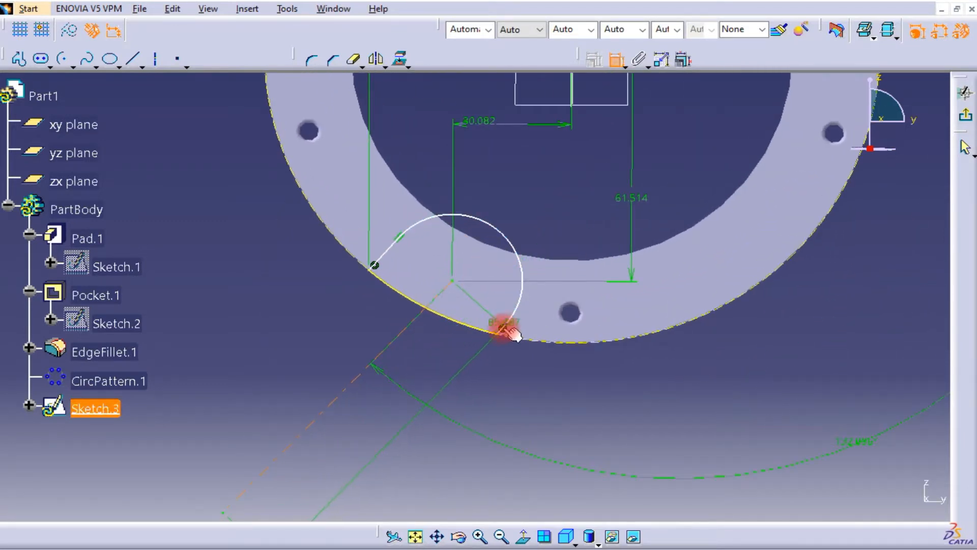
mouse_move(514, 323)
middle_mouse_down()
mouse_move(515, 304)
mouse_move(602, 220)
middle_mouse_up()
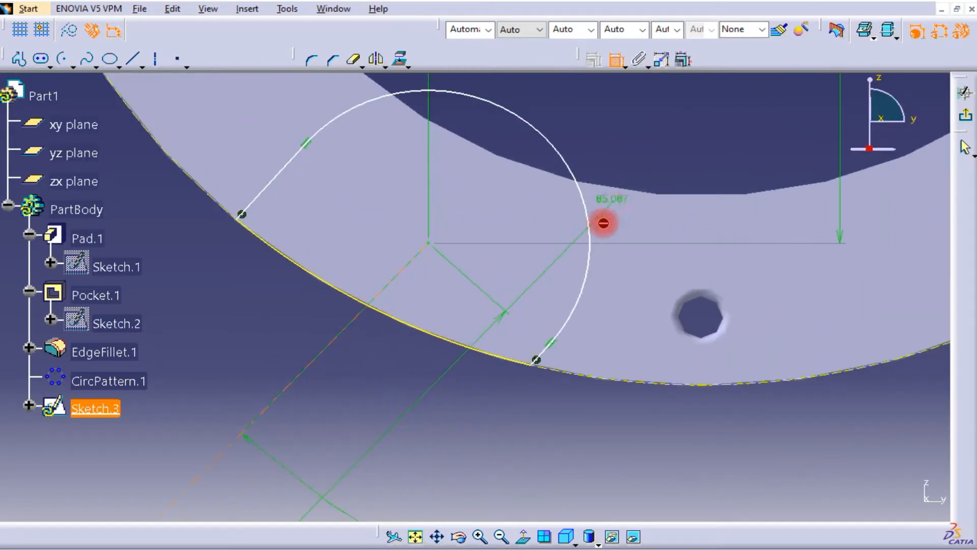
left_click(540, 355)
middle_click_drag(650, 139, 527, 246)
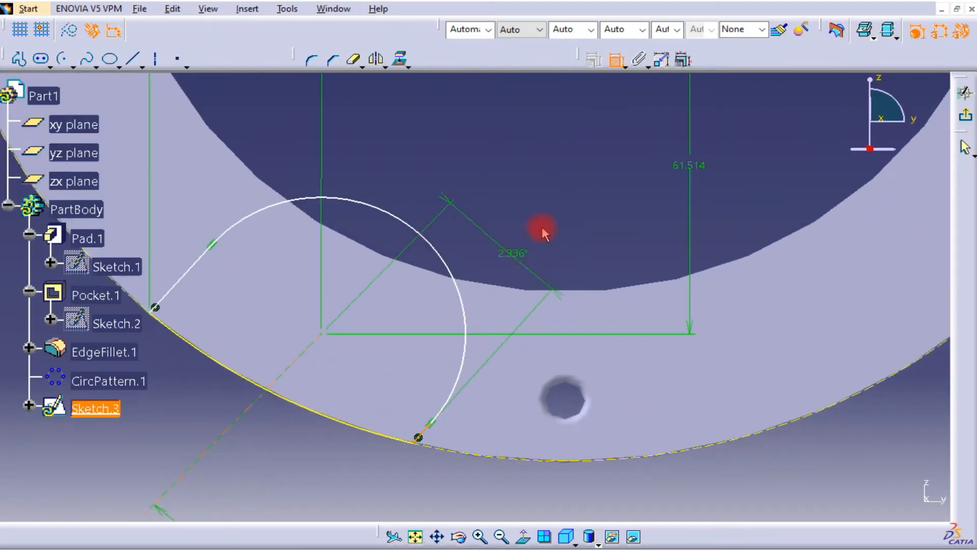
left_click(563, 179)
middle_click_drag(563, 179, 510, 261)
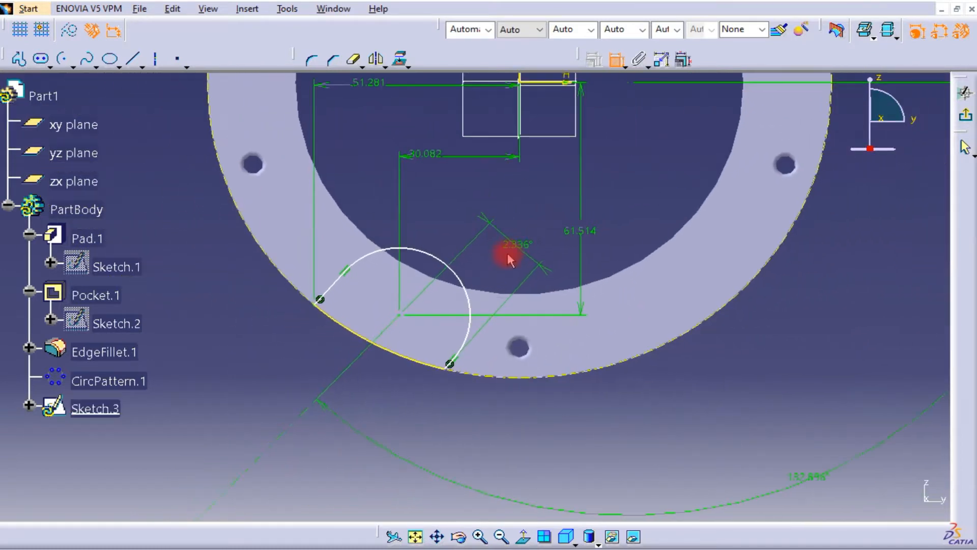
Step: Delete the angle dimension between the axis line and the notch's short straight side
left_click(522, 245)
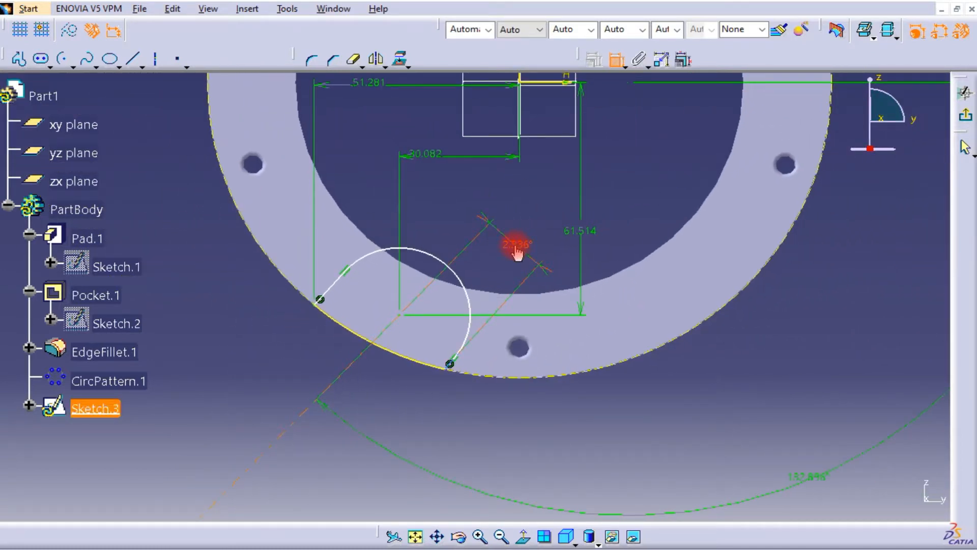
double_click(516, 246)
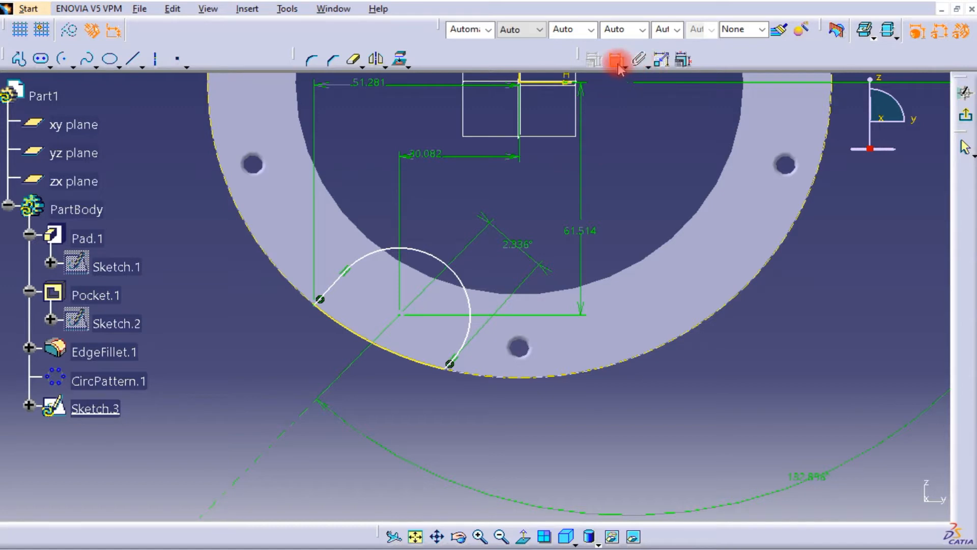
left_click(519, 241)
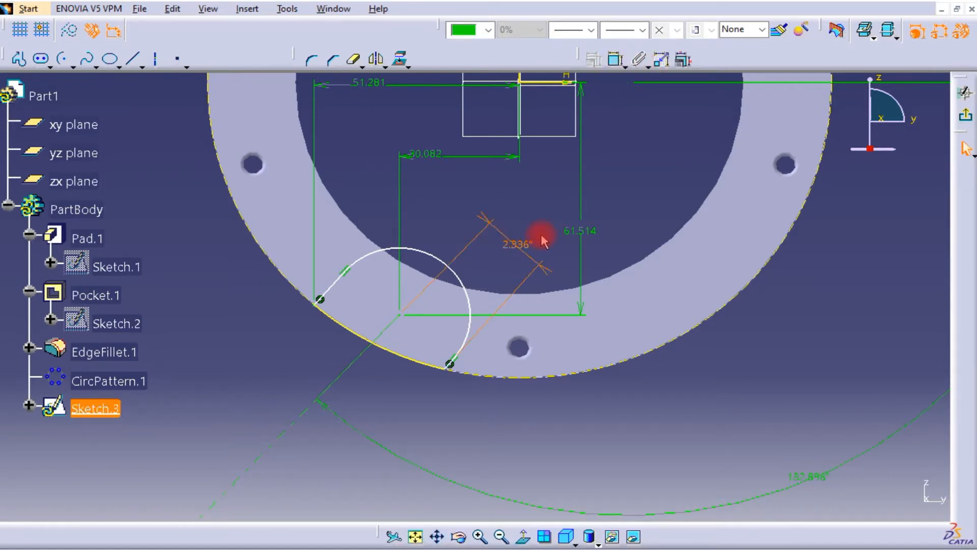
key("Delete")
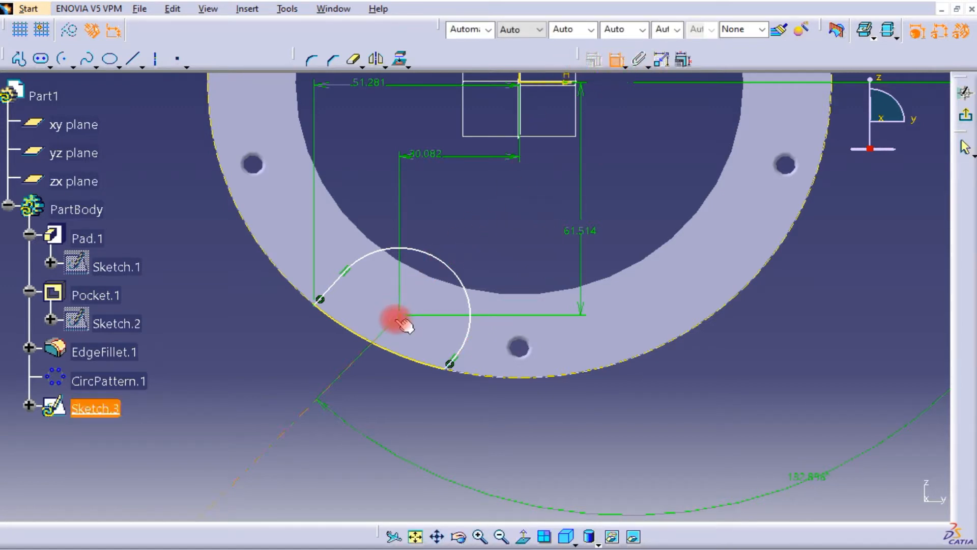
Step: Dimension the distance between the drawn axis line and the notch's short straight side
left_click(450, 363)
right_click(499, 230)
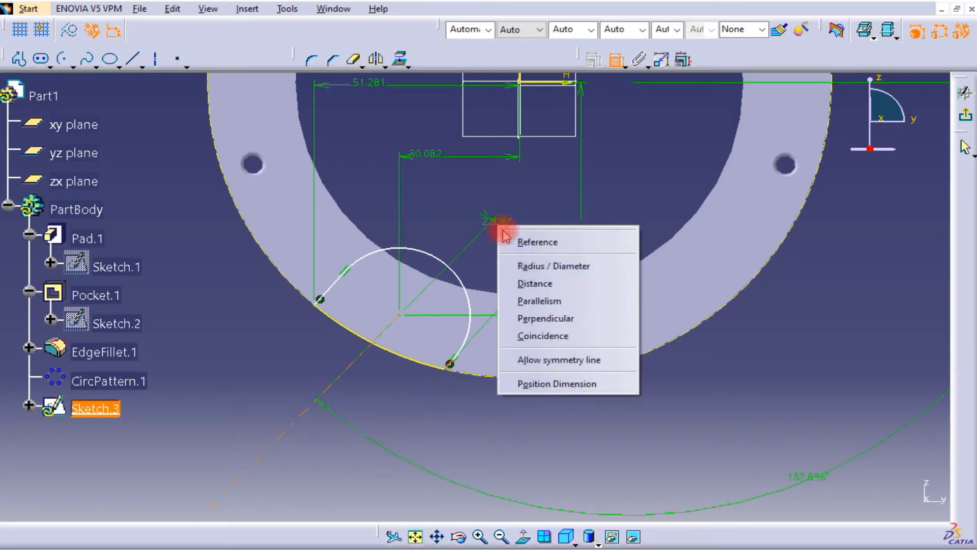
left_click(519, 280)
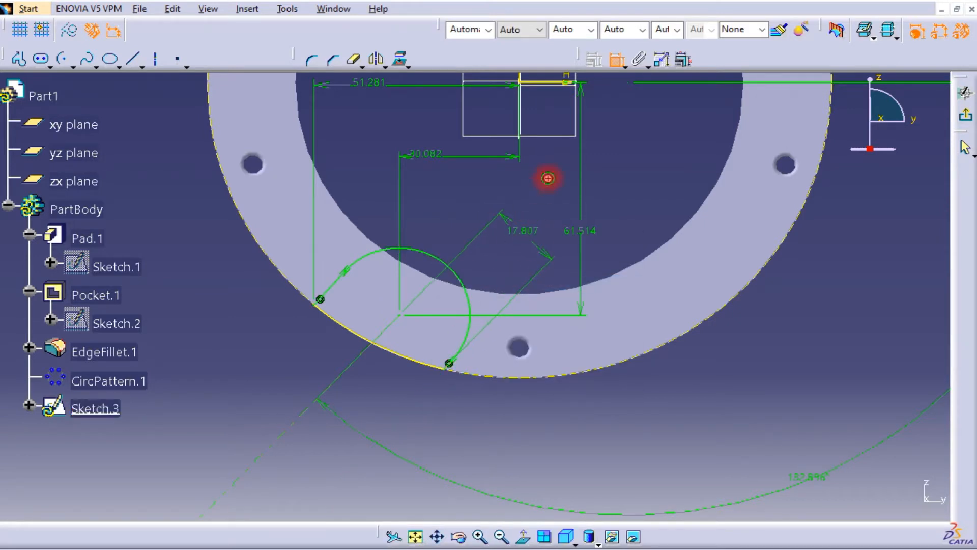
Step: Using Edit Multi-Constraint, set the short side's distance from the axis line to 7 mm and the axis angle to 128 degrees
mouse_move(548, 178)
middle_mouse_down()
mouse_move(515, 242)
mouse_move(486, 227)
mouse_move(497, 209)
middle_mouse_up()
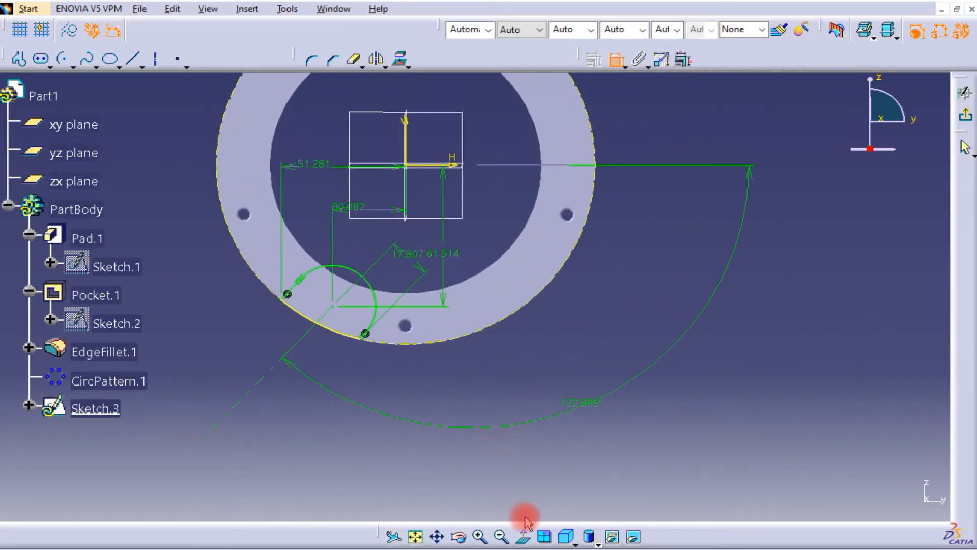
middle_click_drag(574, 270, 496, 287)
left_click(683, 60)
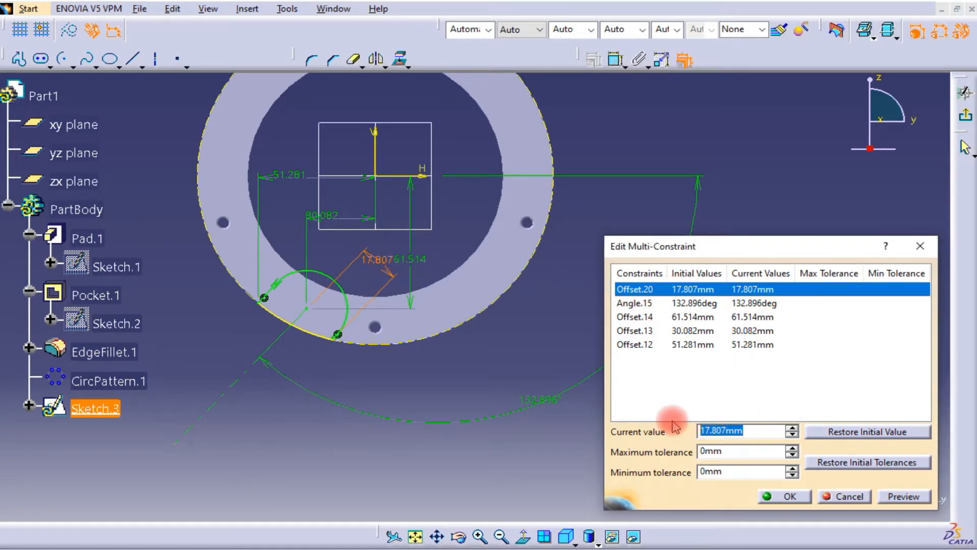
type("7")
left_click(728, 304)
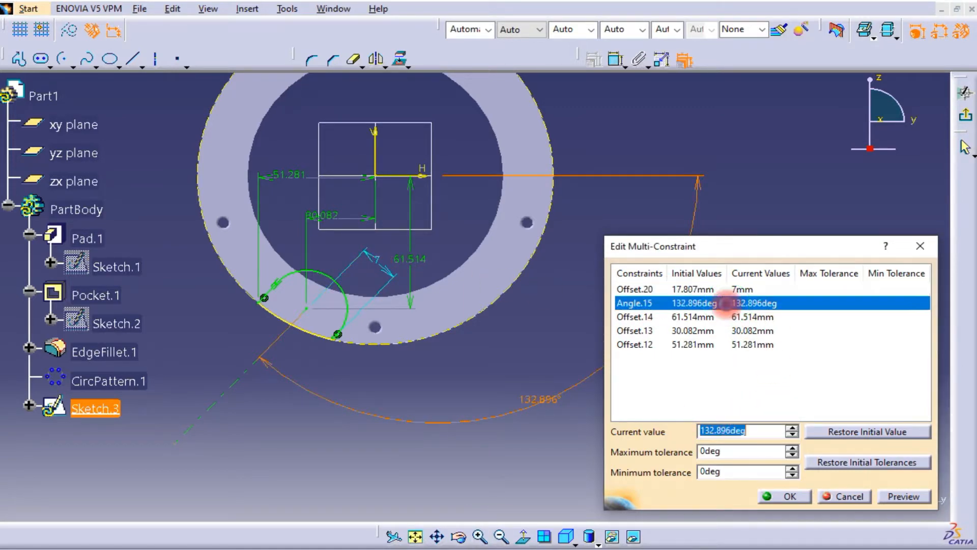
type("12")
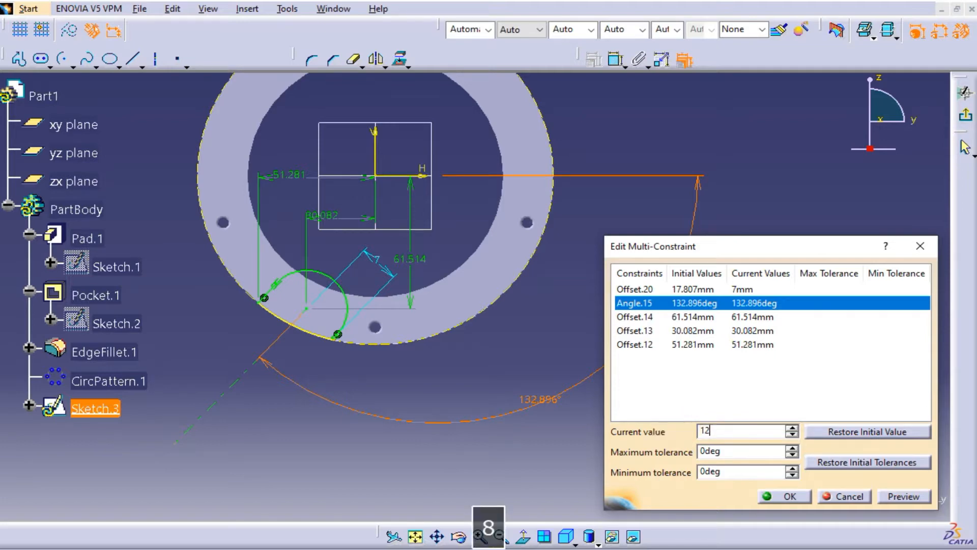
type("8")
Step: Set the arc centre's vertical distance to 66 mm and its horizontal distance to 11.5 mm
left_click(685, 317)
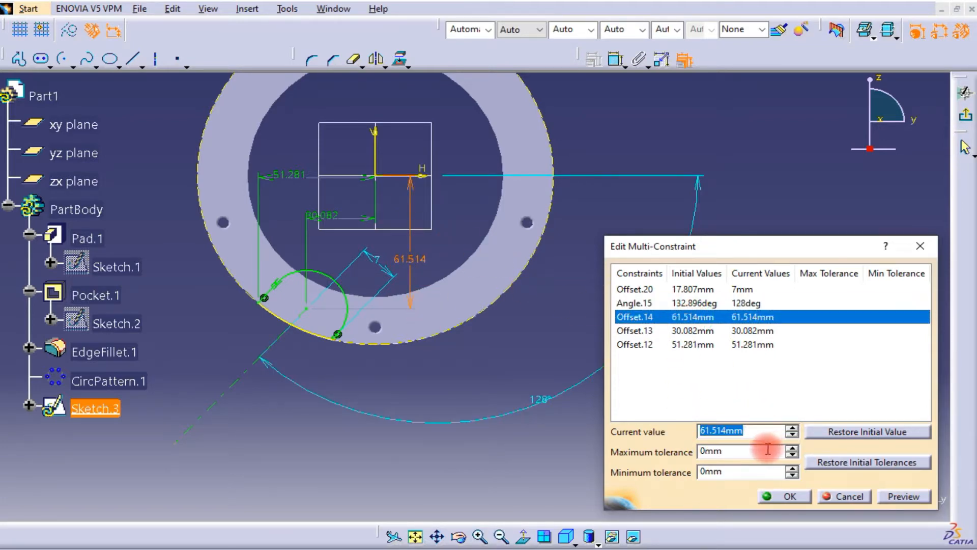
type("66")
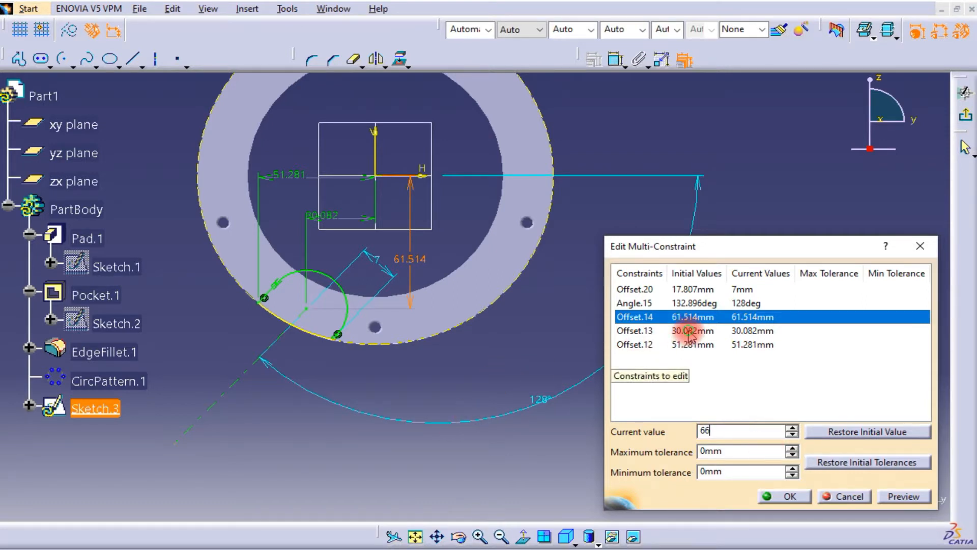
left_click(636, 331)
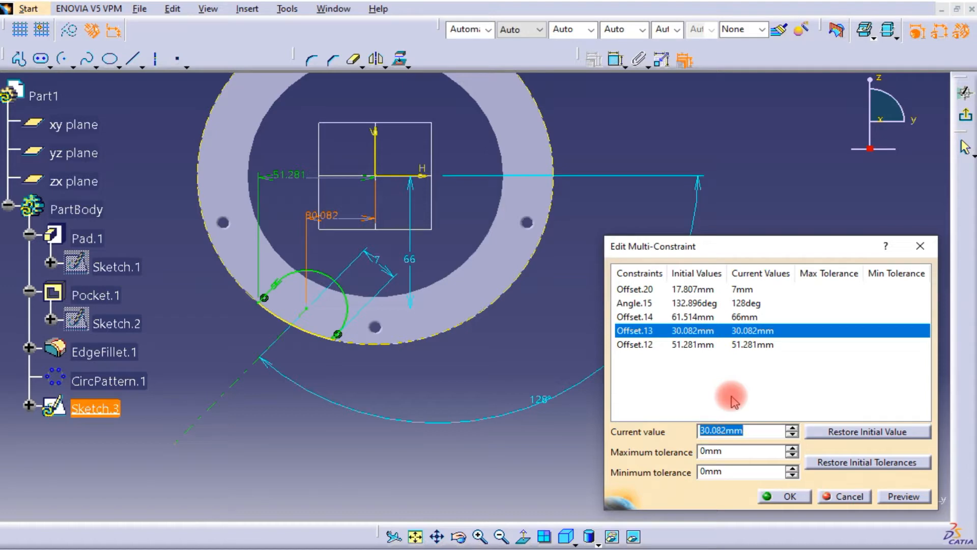
type("11")
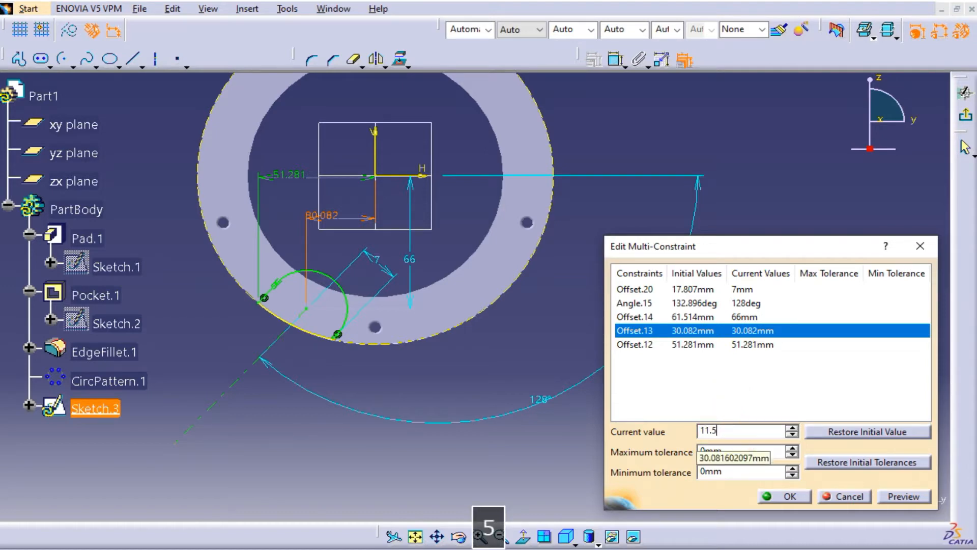
type(".5")
Step: Set the notch left corner's horizontal distance from the vertical axis to 28 mm and apply the constraint edits
left_click(751, 344)
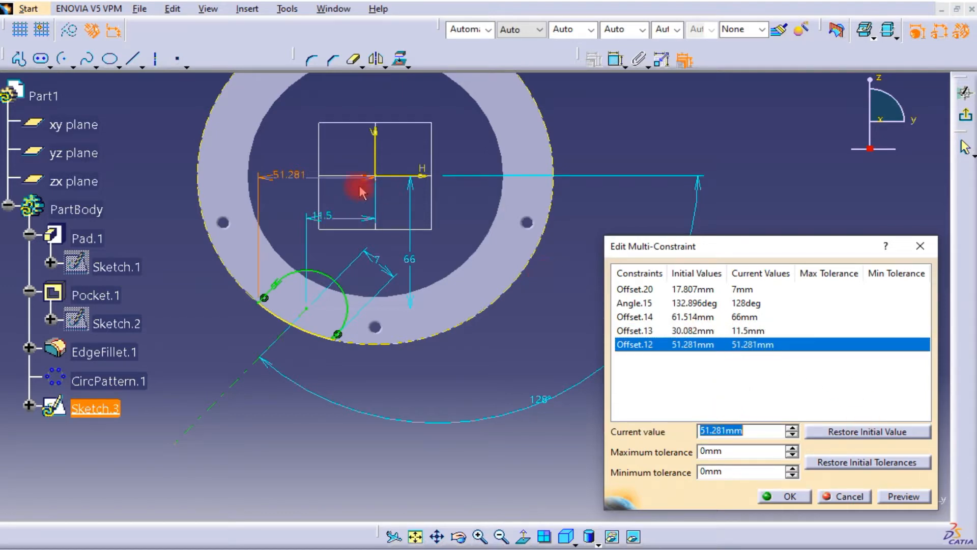
type("28")
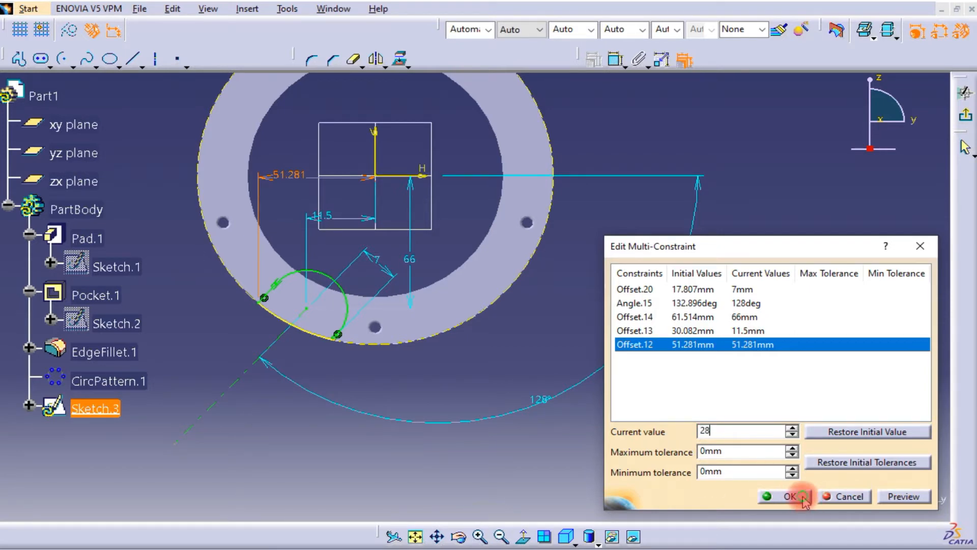
left_click(784, 496)
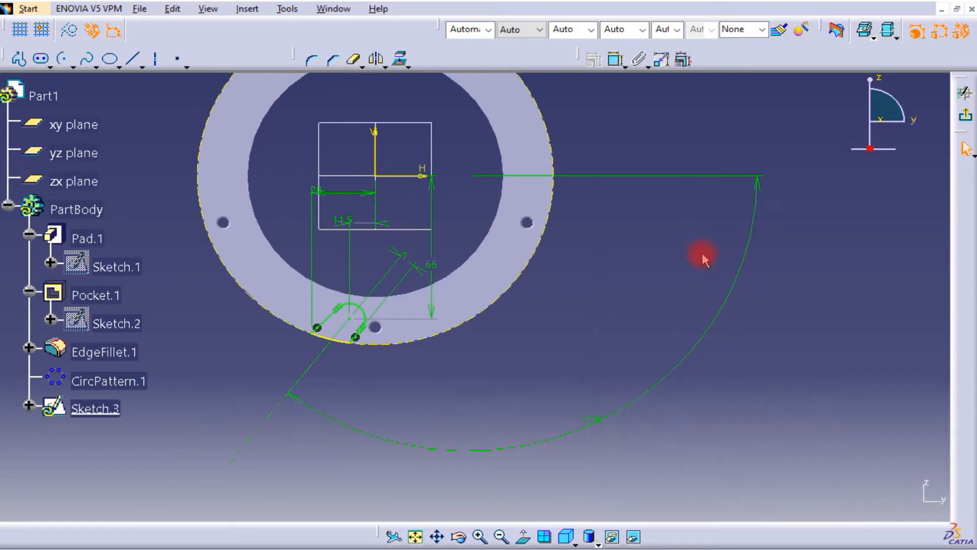
Step: Exit the sketch and cut the notch profile through the ring with an Up to next pocket
middle_click_drag(592, 279, 601, 239)
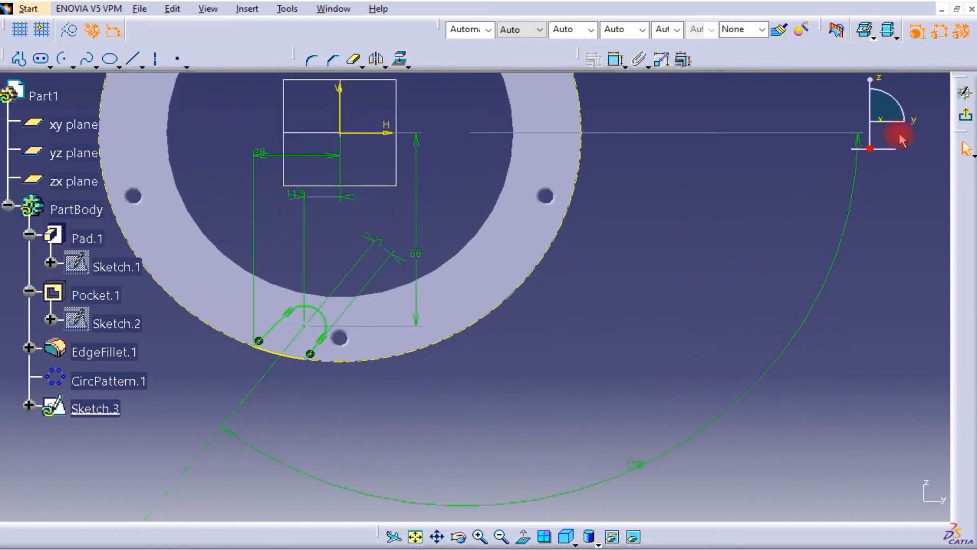
left_click(967, 118)
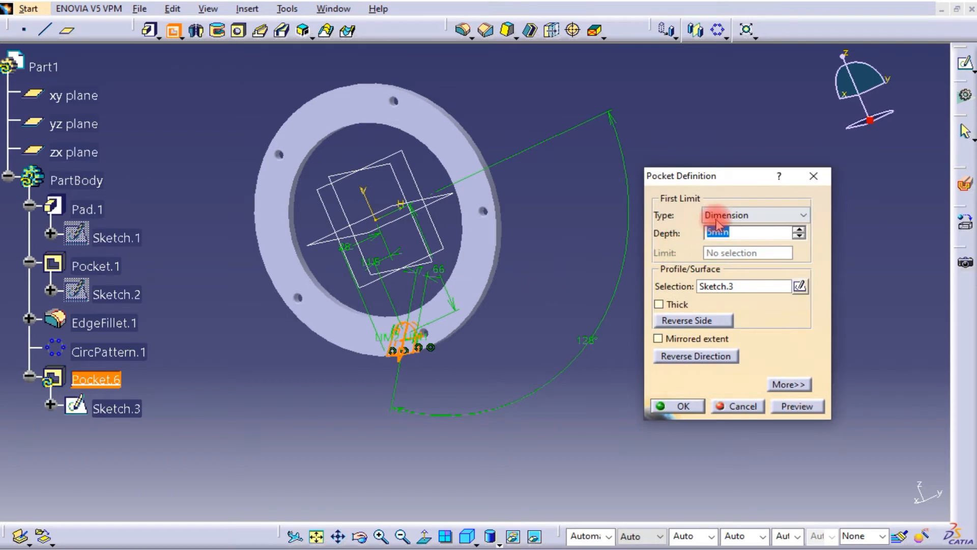
left_click(717, 218)
left_click(727, 237)
middle_click_drag(491, 264, 381, 270)
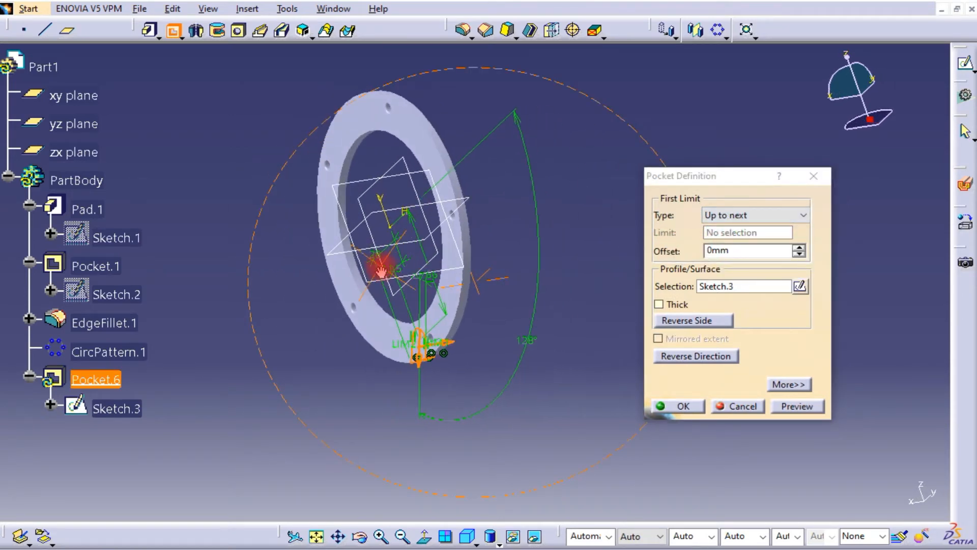
left_click(662, 402)
Step: Fillet the notch's rim corner edge beside the hole with a 2 mm radius
middle_click_drag(524, 236, 686, 198)
left_click(481, 59)
left_click(464, 31)
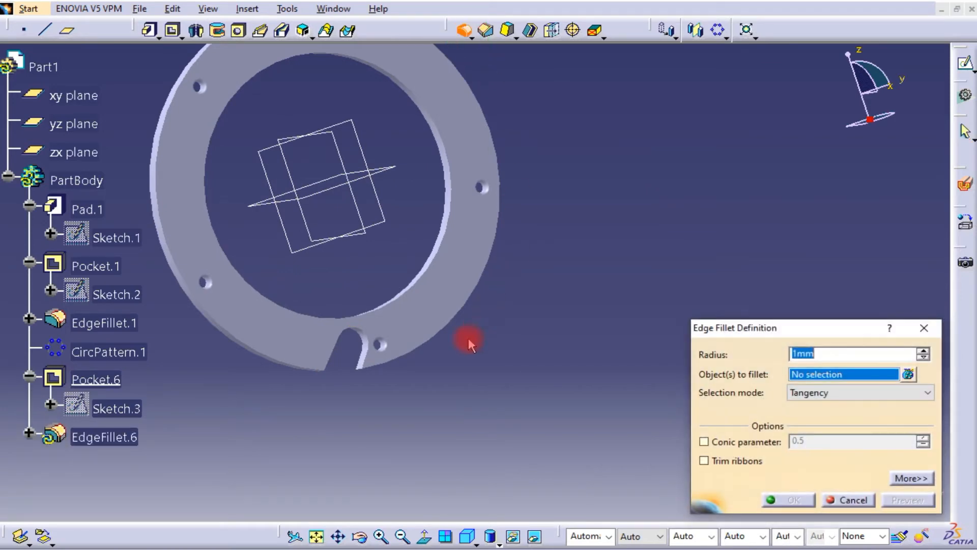
middle_click_drag(464, 338, 410, 300)
left_click(410, 300)
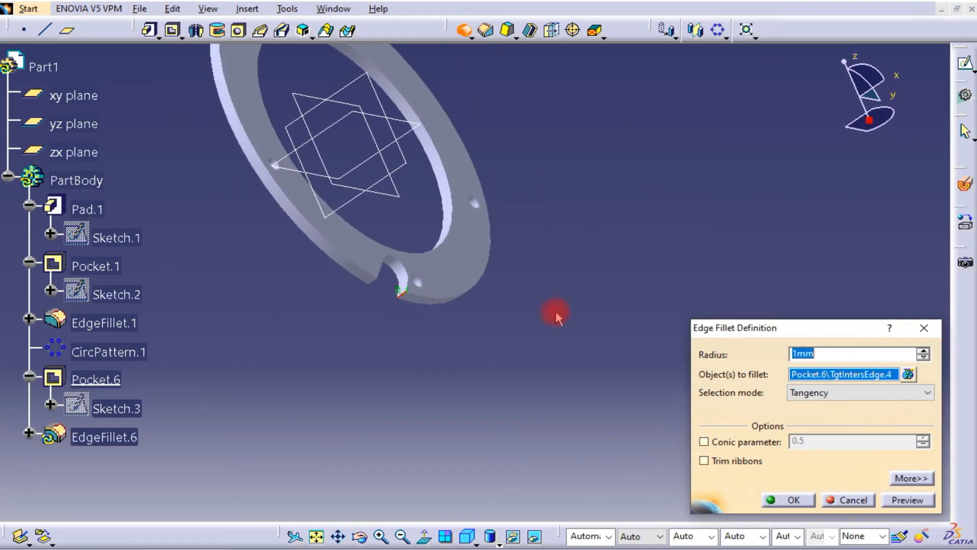
type("2")
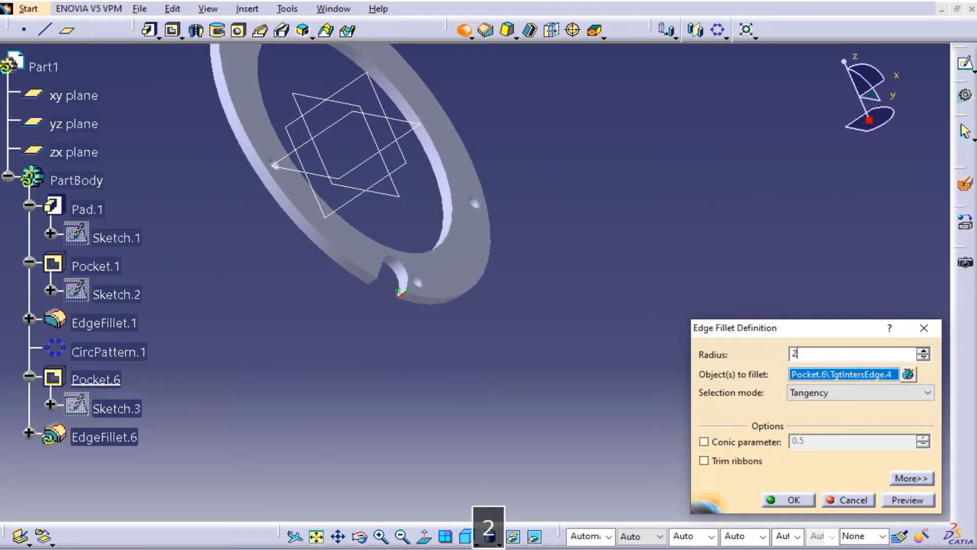
key("Return")
Step: Fillet the notch's other rim corner edge, away from the hole, with an 8 mm radius
middle_click_drag(682, 223, 530, 63)
left_click(464, 32)
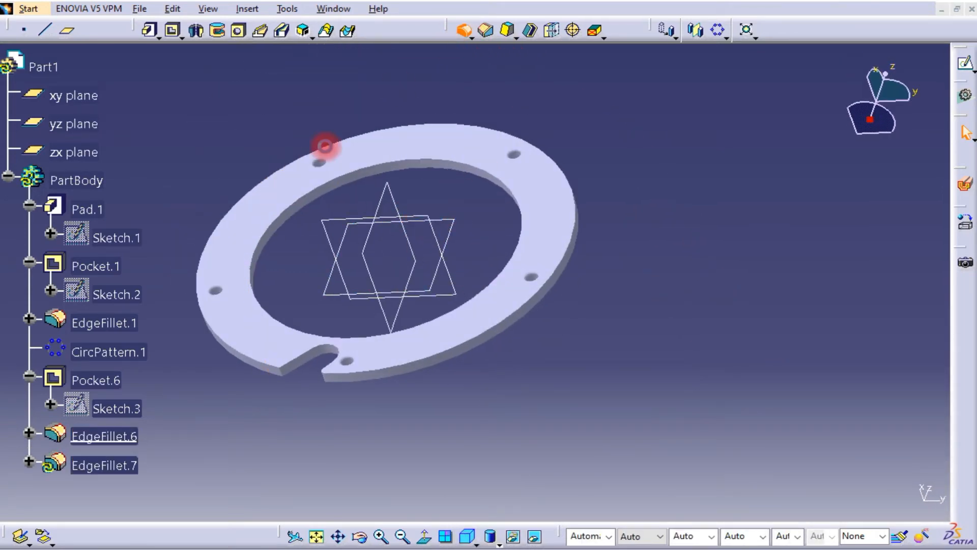
left_click(288, 377)
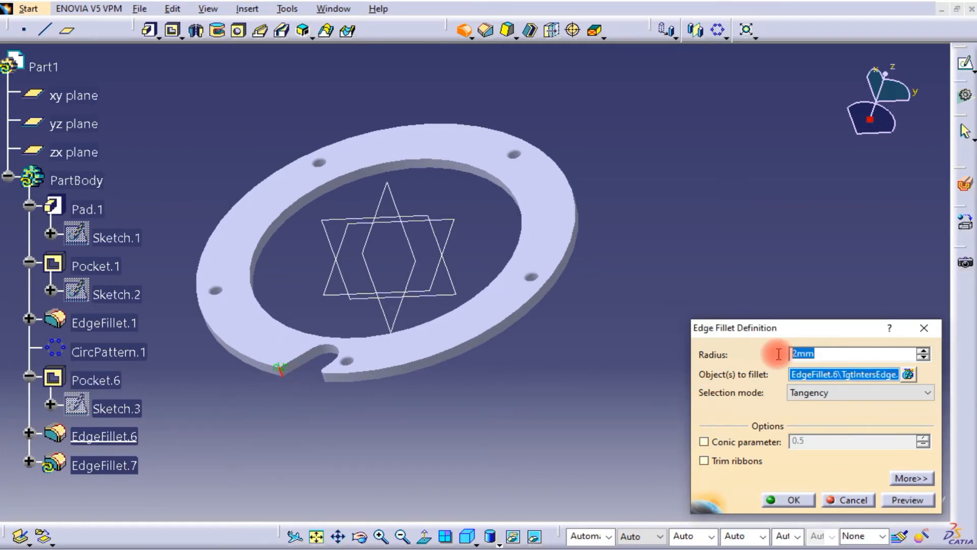
type("8")
key("Return")
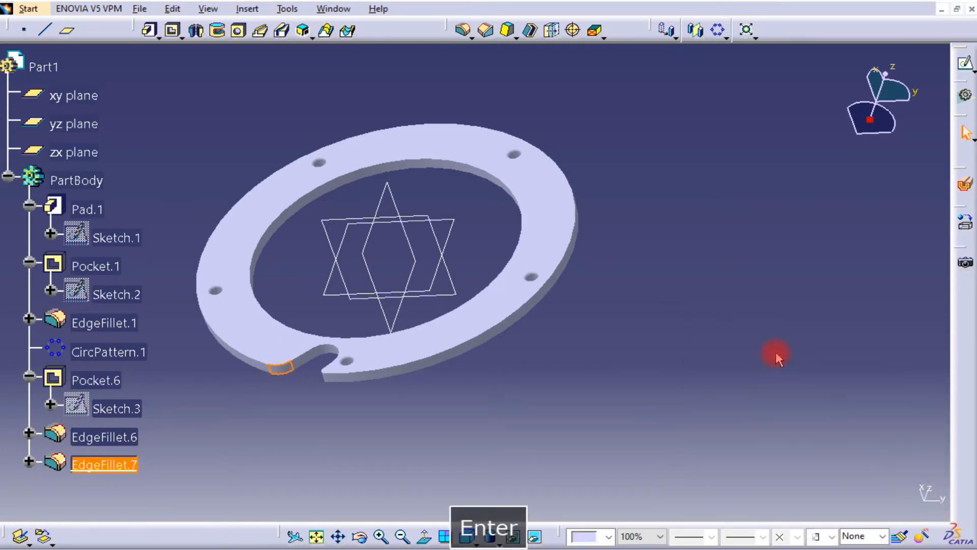
middle_click(735, 240)
left_click(622, 246)
Step: Circular-pattern the notch pocket and its two edge fillets as a complete crown of 5 instances, using the ring's flat face as reference
middle_click_drag(622, 246, 638, 288)
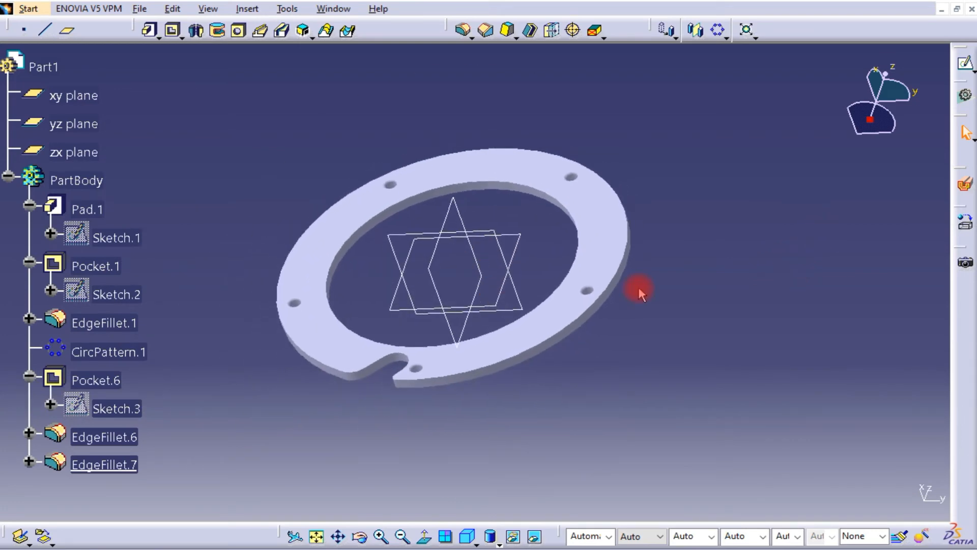
left_click(151, 384)
left_click(131, 438, "ctrl")
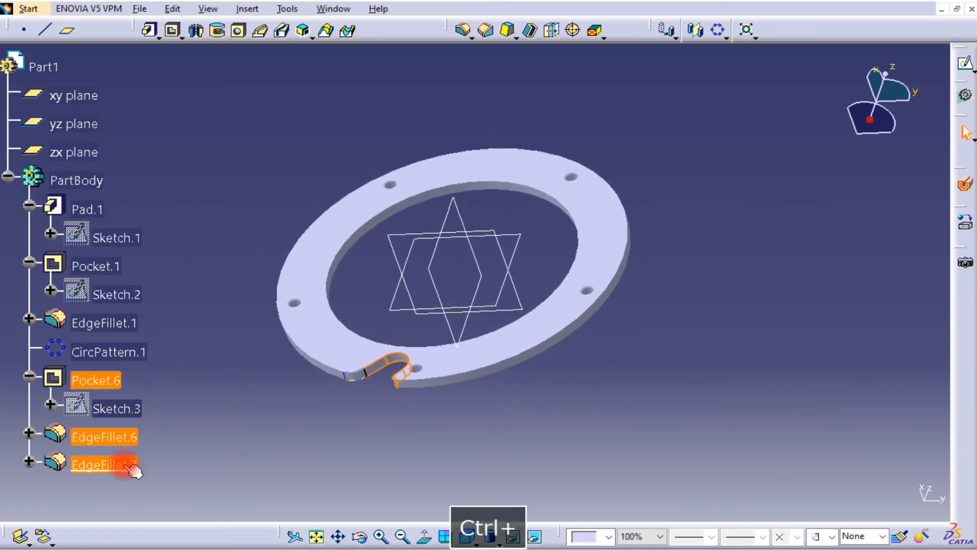
middle_click_drag(414, 192, 688, 195)
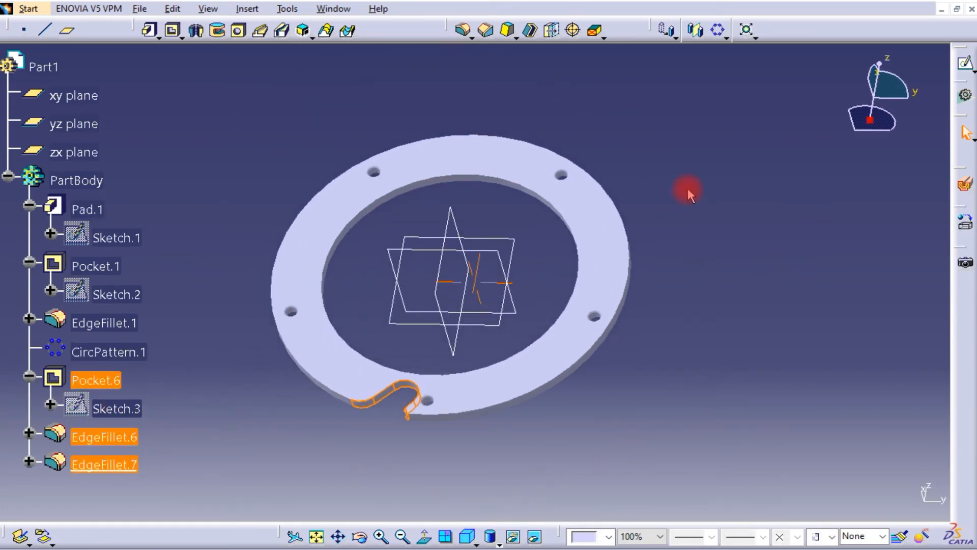
left_click(722, 29)
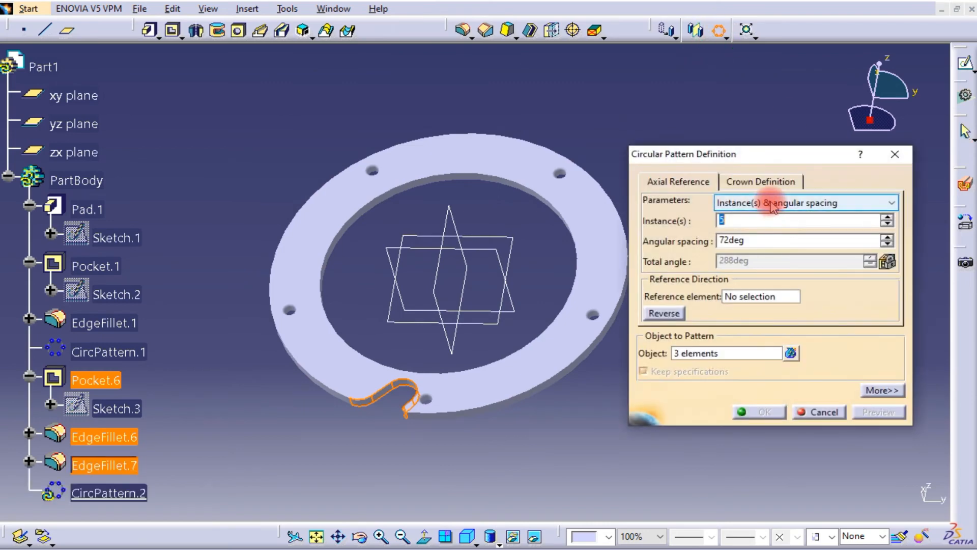
left_click(784, 203)
left_click(767, 257)
left_click(768, 221)
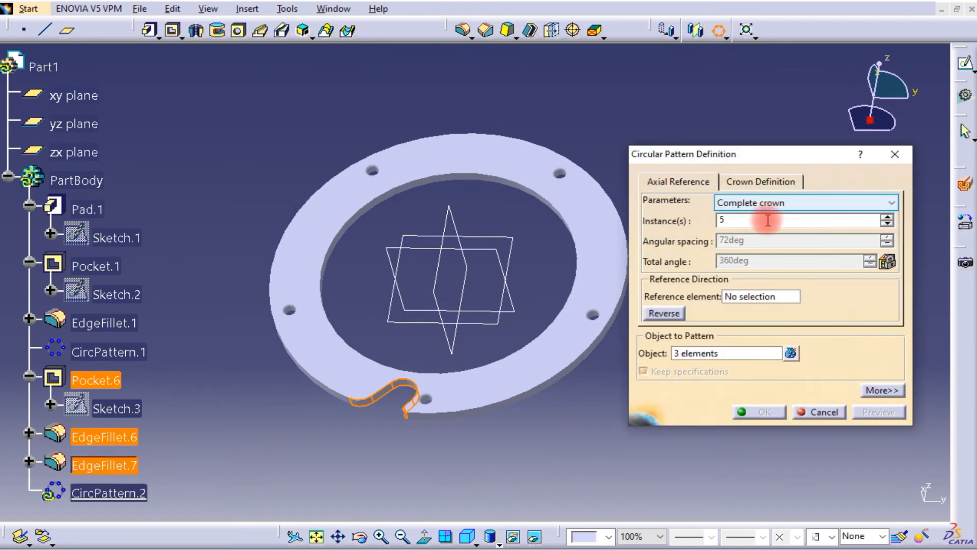
left_click(756, 297)
left_click(606, 265)
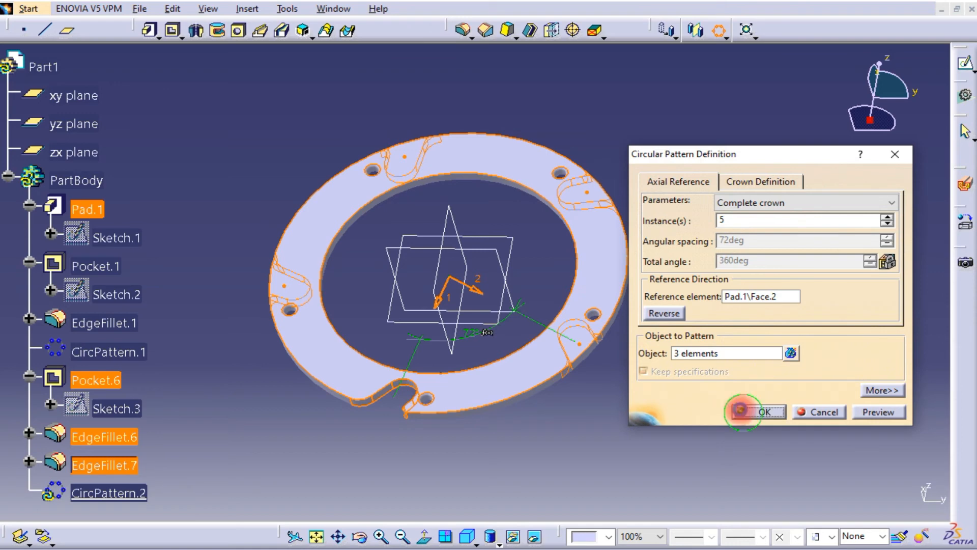
left_click(741, 410)
Step: Collapse the PartBody branch of the specification tree
middle_click_drag(615, 199, 616, 223)
left_click(616, 223)
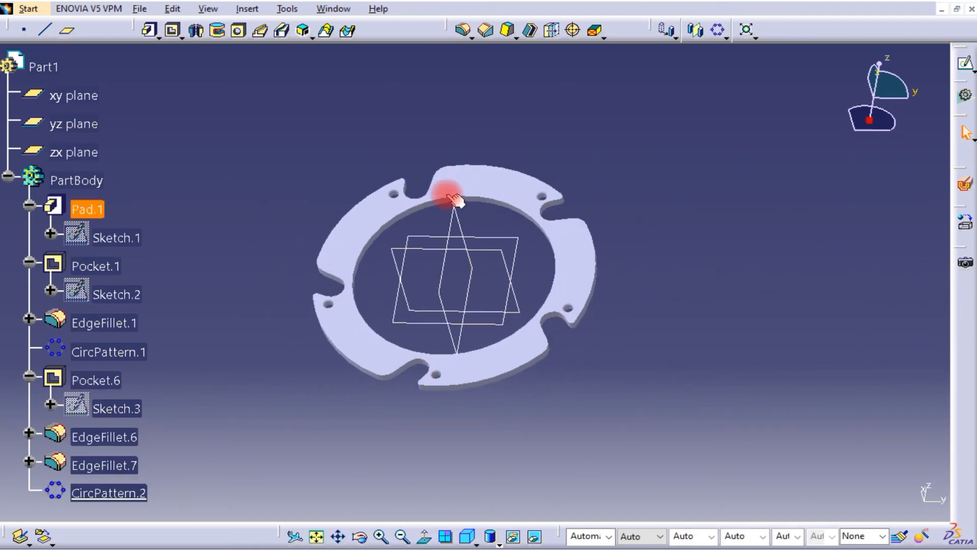
middle_click_drag(447, 195, 478, 212)
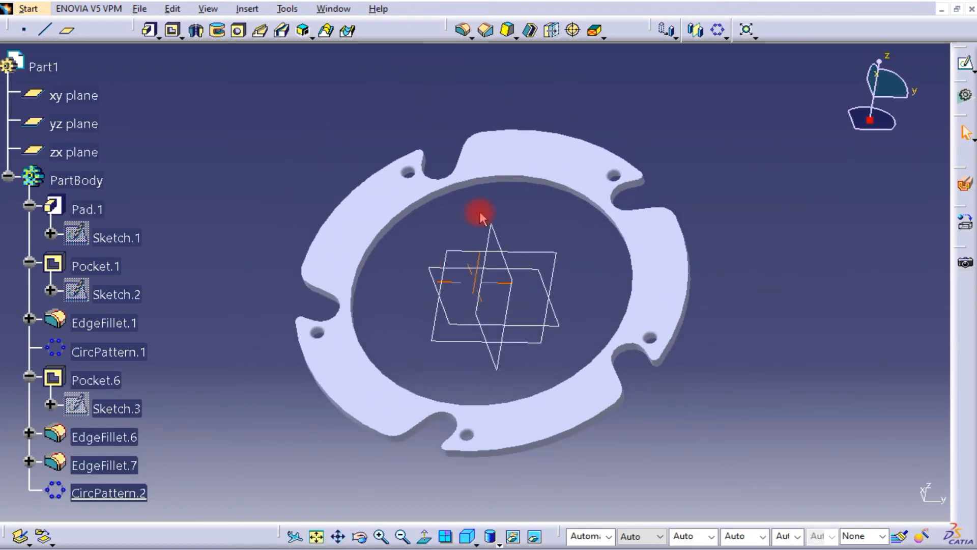
left_click(8, 176)
middle_click_drag(332, 150, 554, 268)
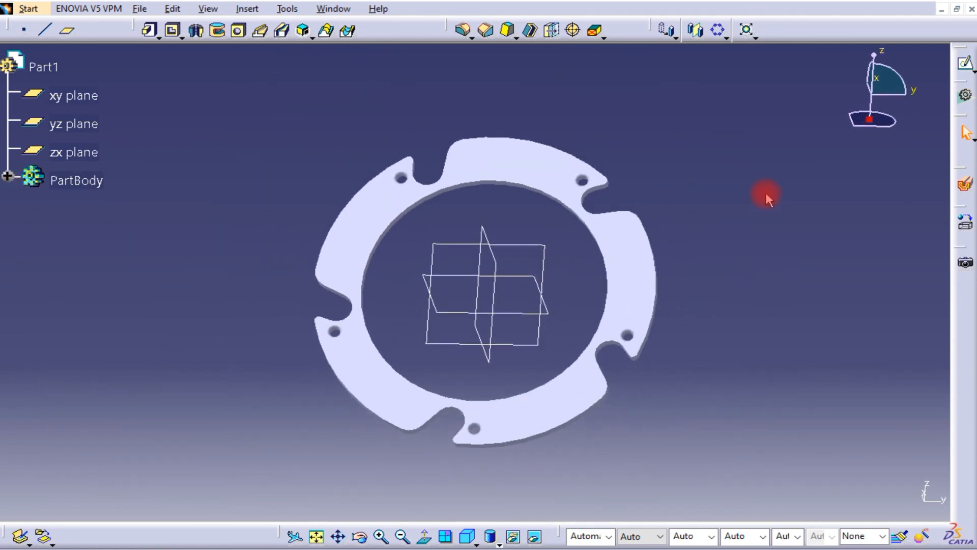